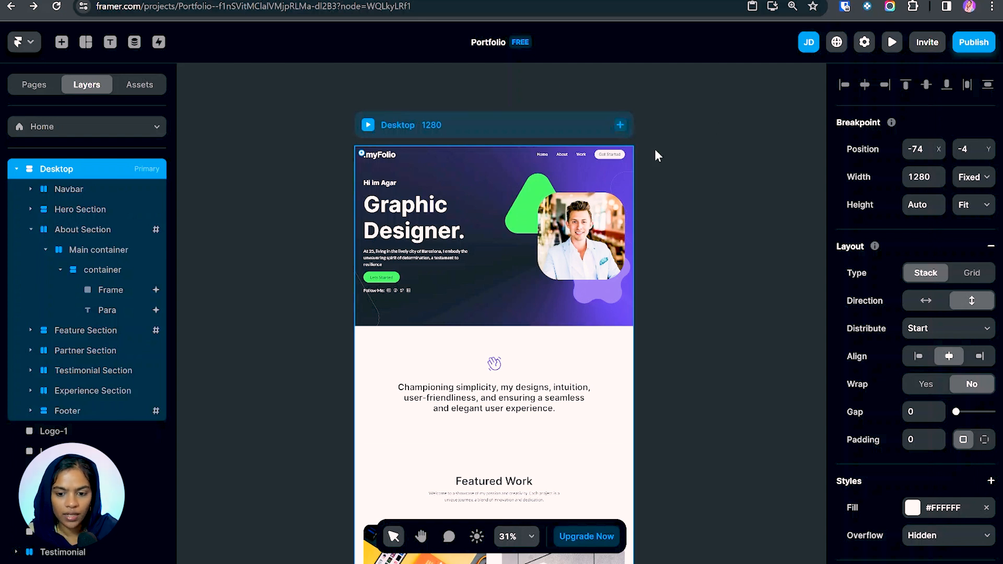
# Add a Tablet breakpoint at 810 width to the Home page
pyautogui.click(619, 126)
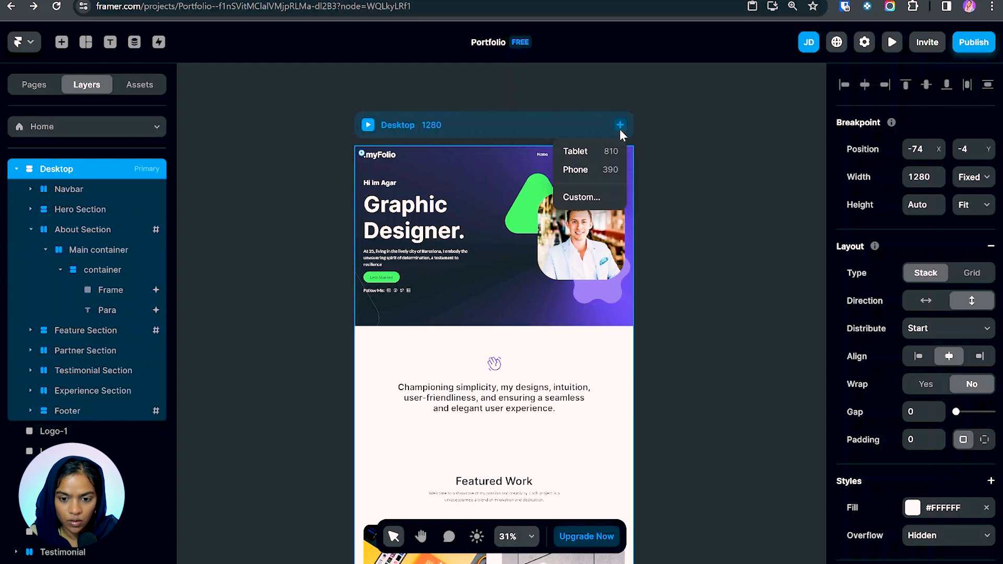
pyautogui.click(604, 157)
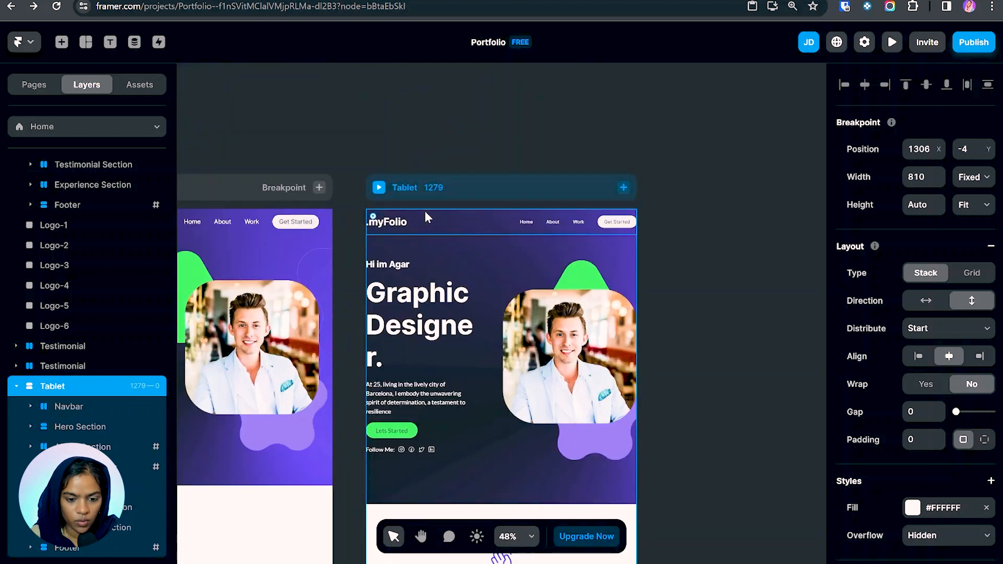
# Set the Tablet Navbar's right and left padding to 30 each, leaving top and bottom at 0
pyautogui.scroll(3, 435, 224)
pyautogui.click(409, 231)
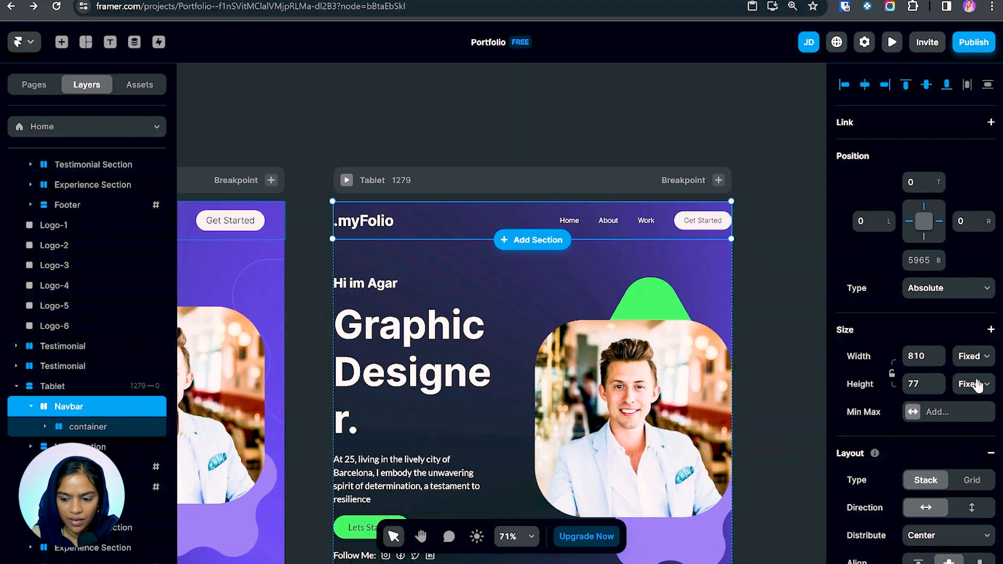
pyautogui.scroll(-4, 952, 428)
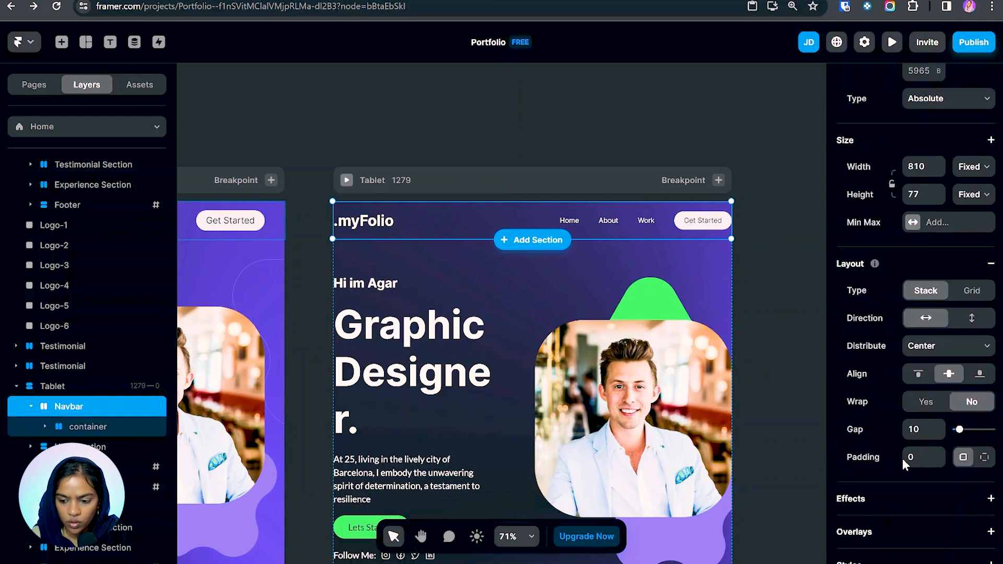
pyautogui.click(983, 457)
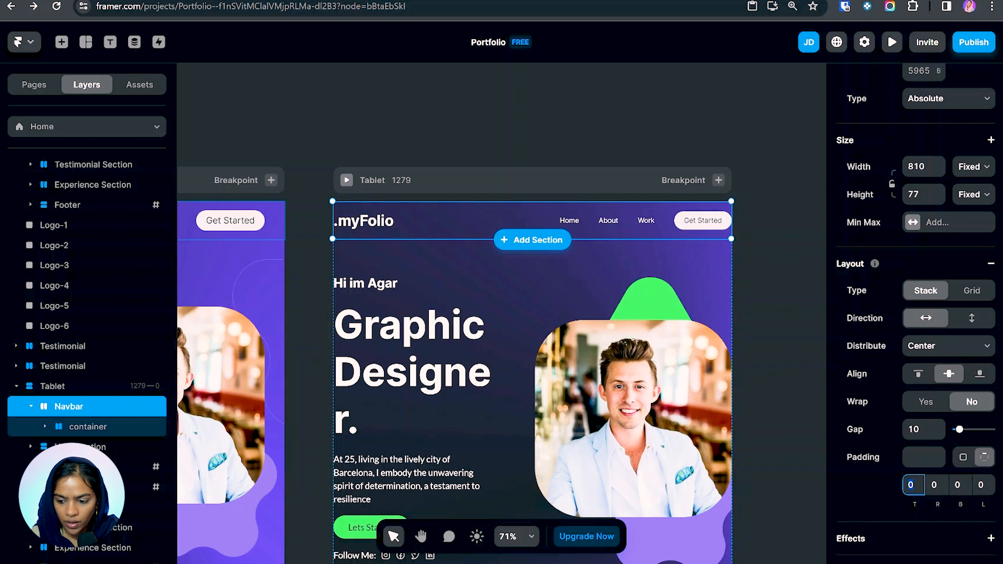
pyautogui.press('Tab')
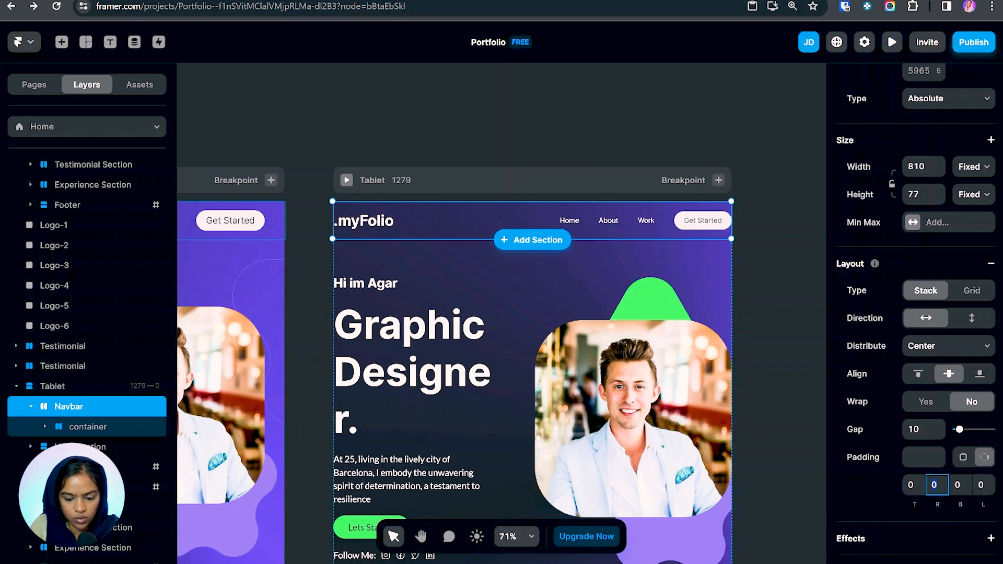
pyautogui.press('Tab')
pyautogui.press('Tab')
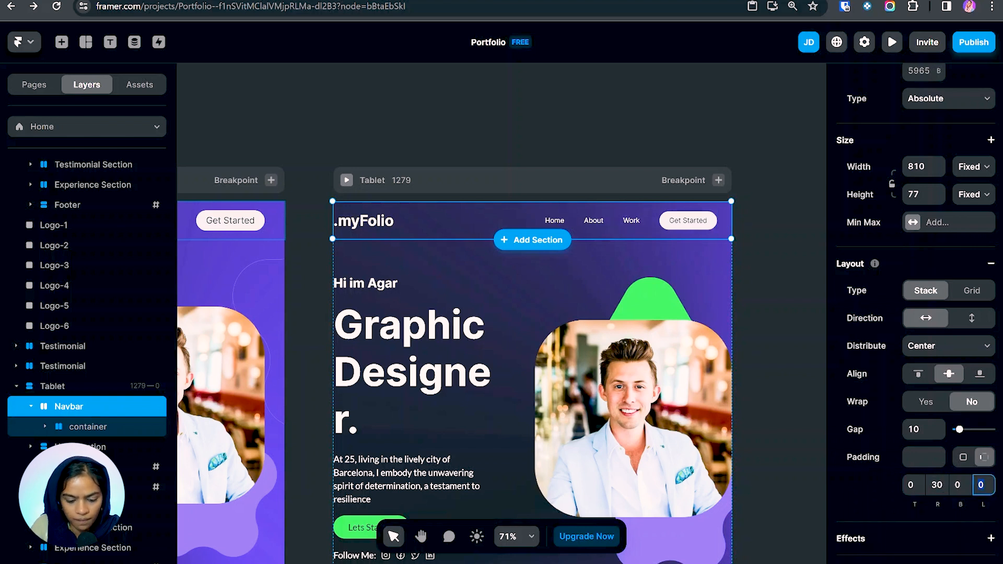
pyautogui.press('Return')
# Change the Tablet Navbar's width from a fixed size to Relative at 100%
pyautogui.scroll(3, 860, 297)
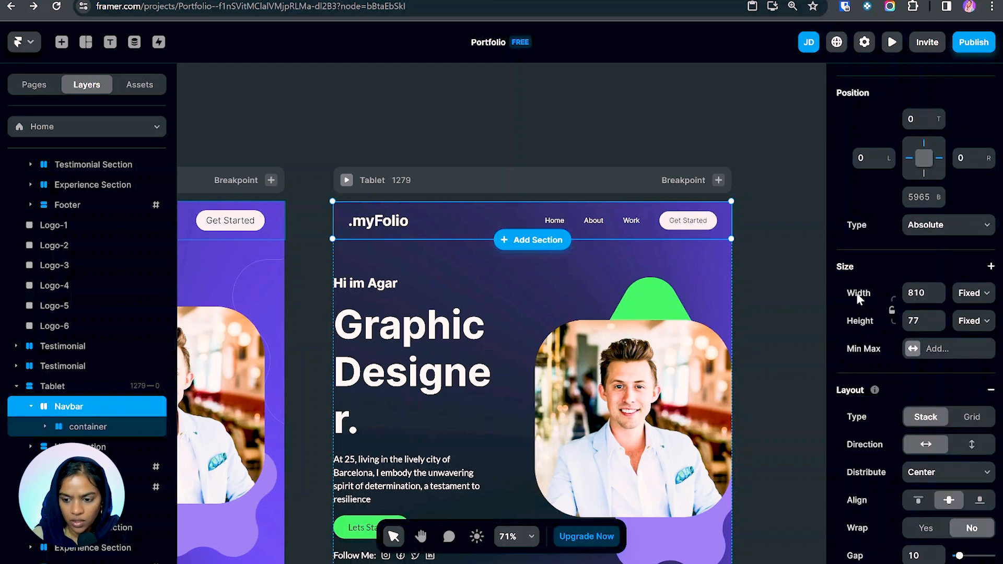
pyautogui.click(972, 293)
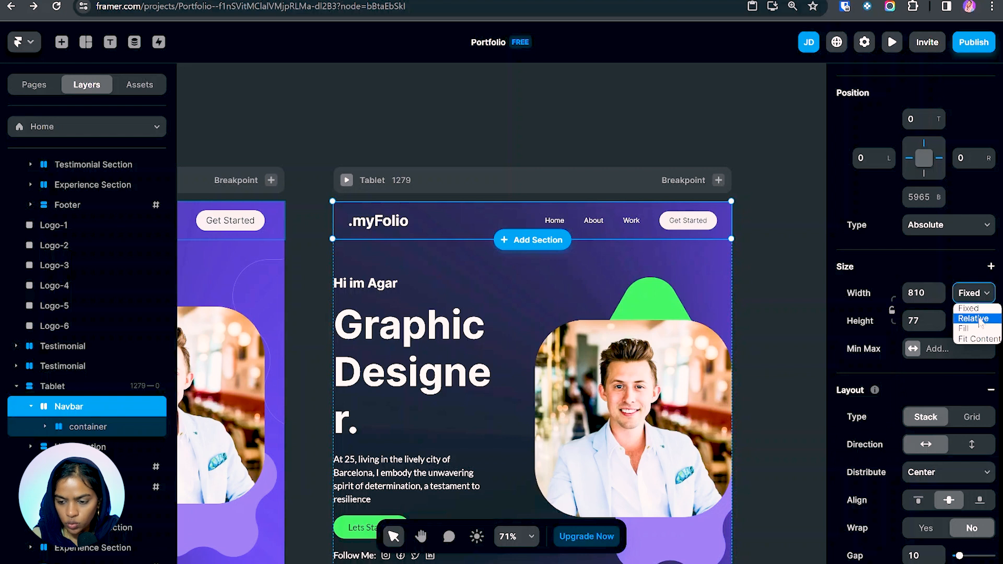
pyautogui.click(971, 314)
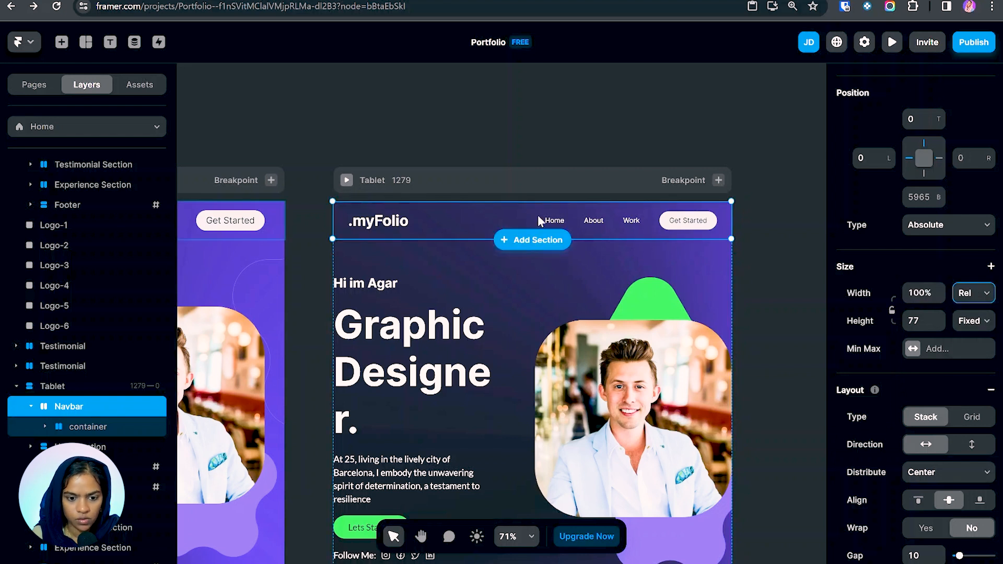
pyautogui.click(744, 267)
# Stack the Full wrap in the Tablet Hero Section vertically
pyautogui.scroll(-2, 744, 267)
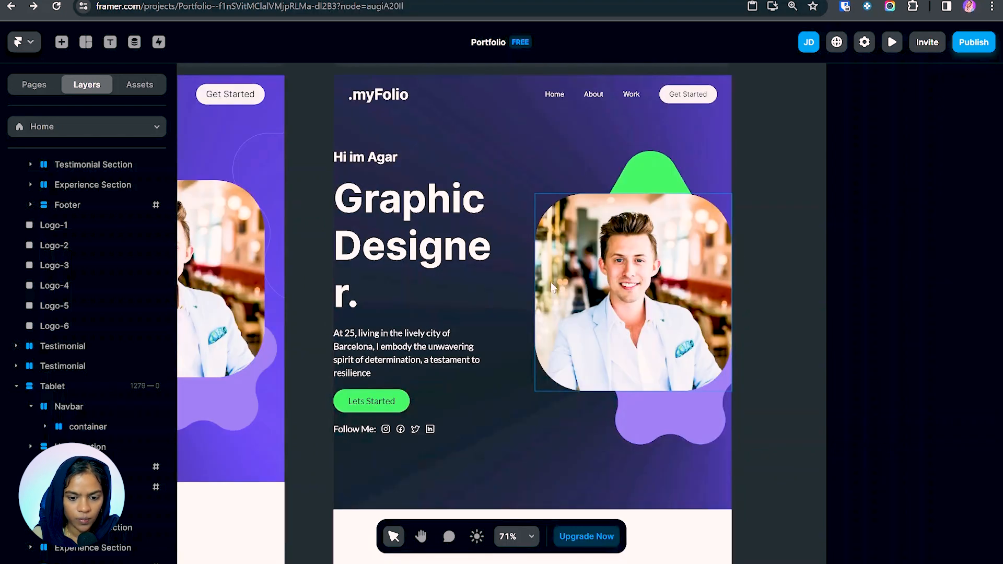
pyautogui.click(527, 441)
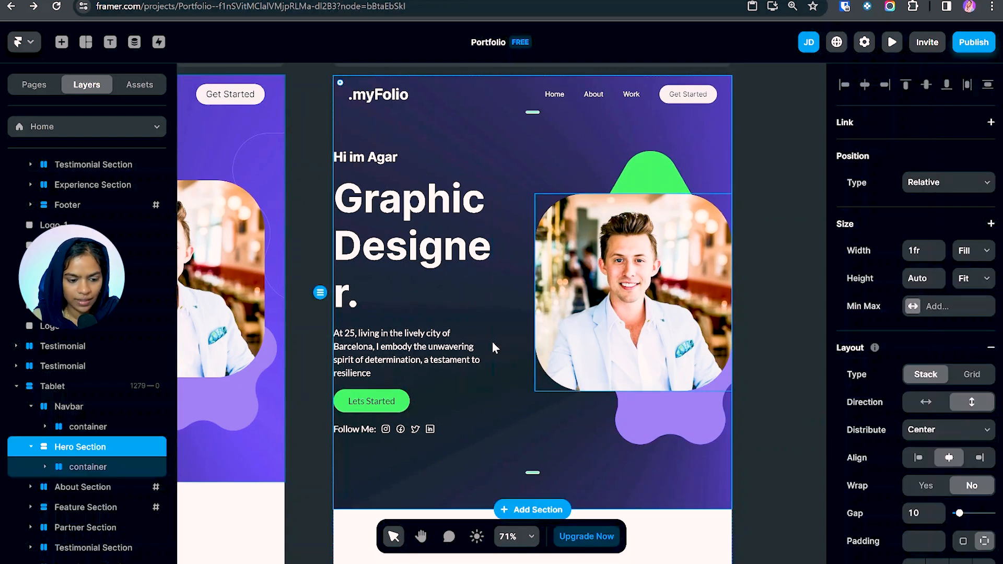
pyautogui.click(111, 475)
pyautogui.click(972, 401)
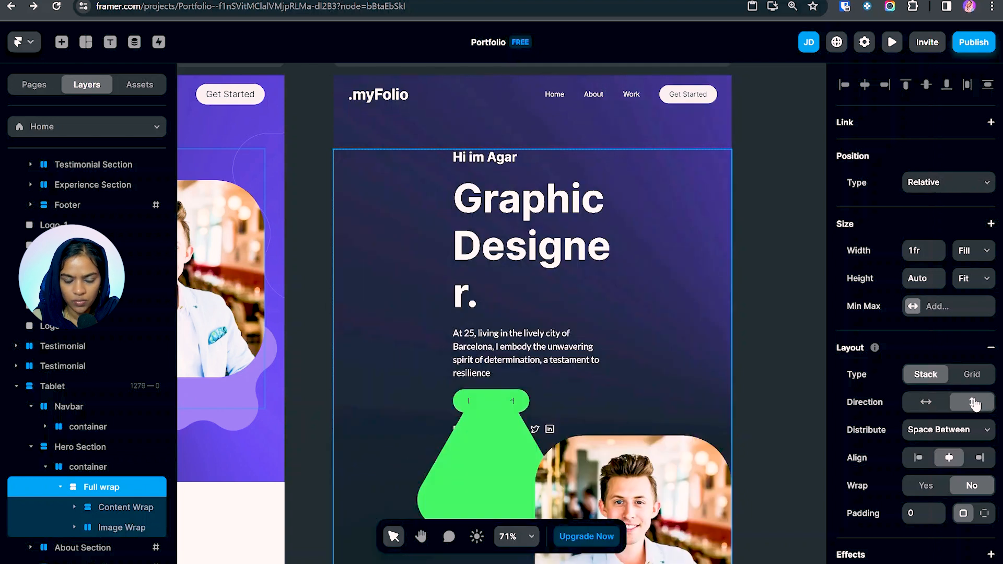
# Set the Content Wrap's relative width to 75% and left-align the contents of the Full wrap
pyautogui.click(130, 506)
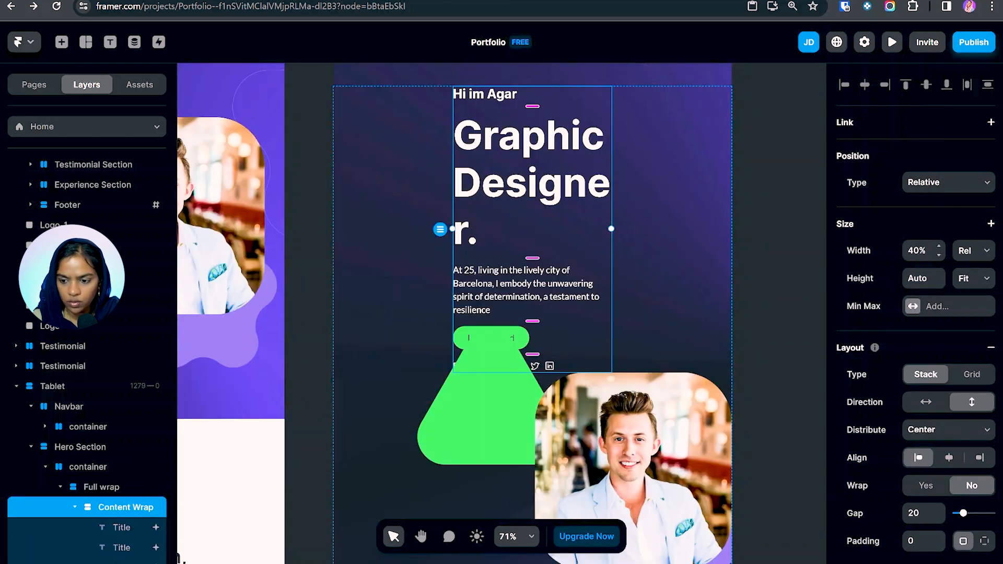
pyautogui.click(917, 251)
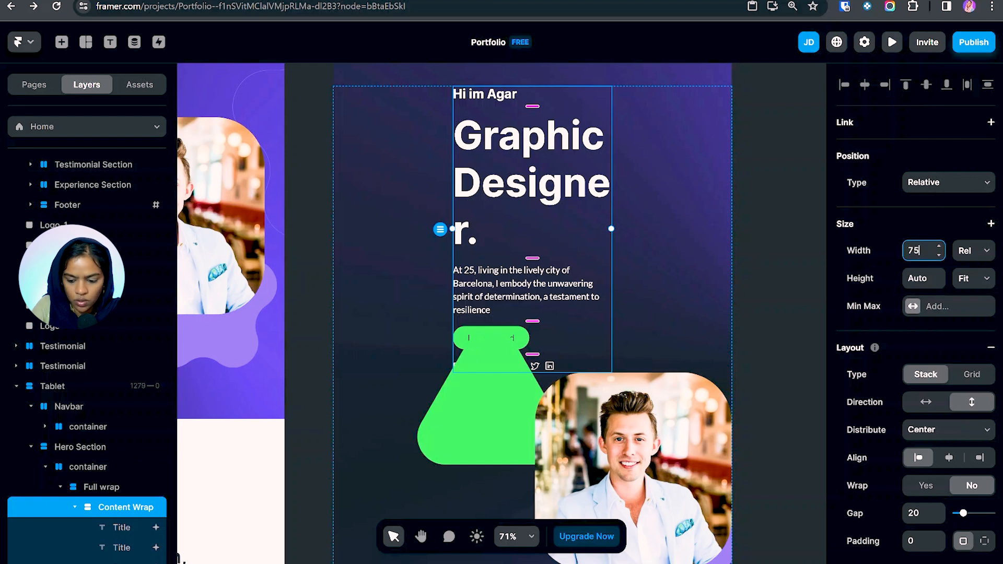
pyautogui.write('75')
pyautogui.press('Return')
pyautogui.click(90, 493)
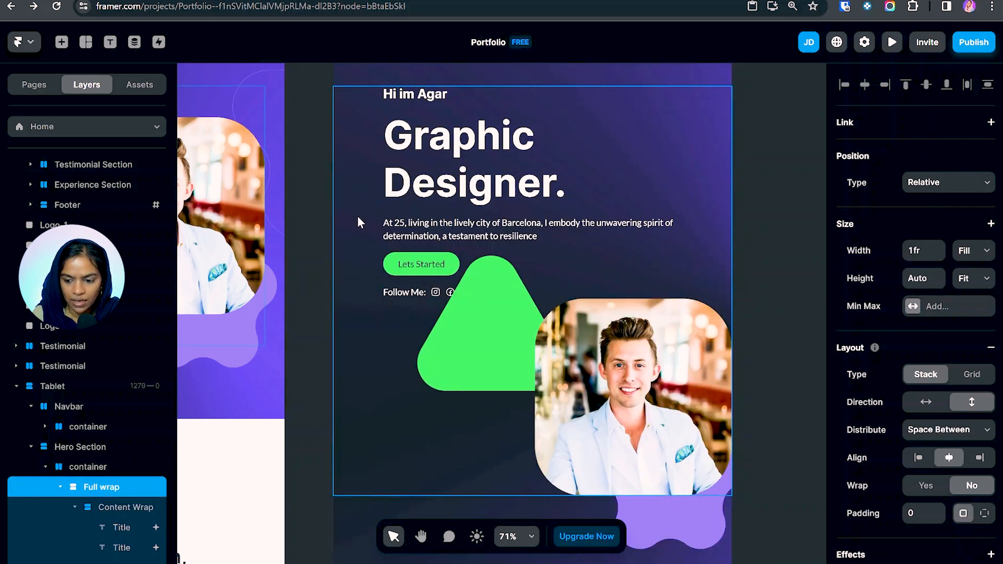
pyautogui.click(917, 458)
# Set the Tablet Image Wrap's distribution to Center
pyautogui.click(123, 428)
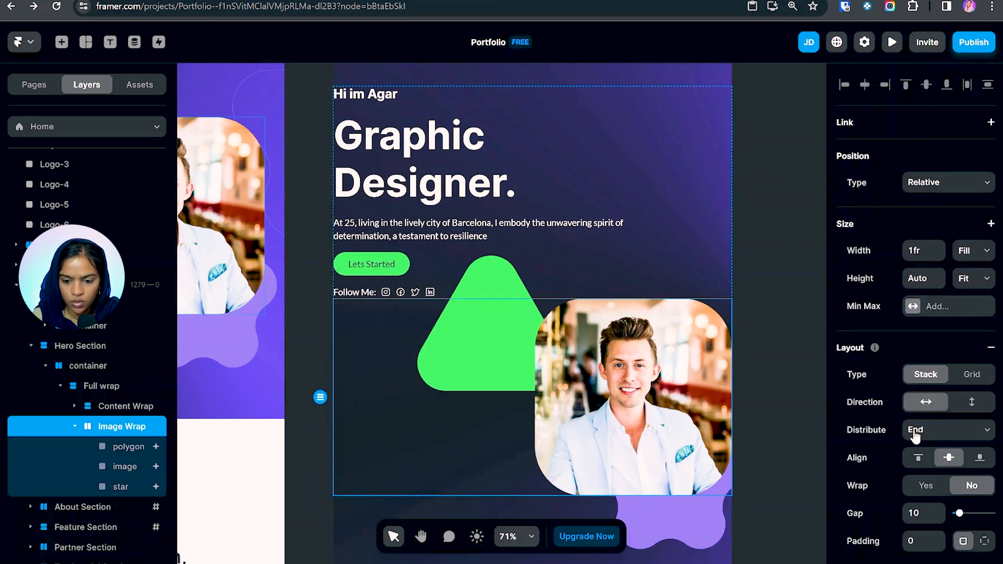
pyautogui.click(930, 441)
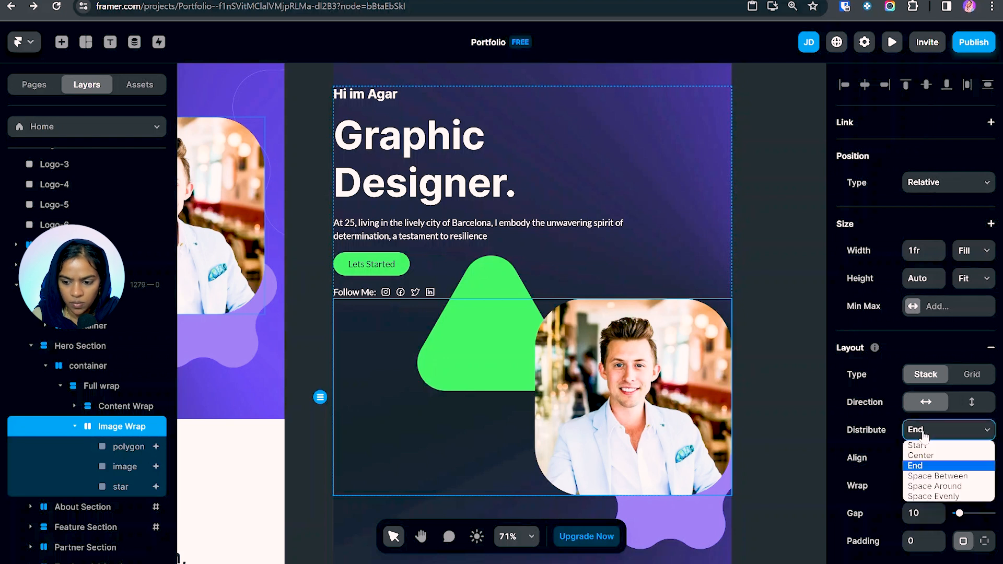
pyautogui.click(925, 454)
# Shift the purple star and the green polygon left so they sit around the portrait image
pyautogui.scroll(-2, 681, 354)
pyautogui.click(681, 354)
pyautogui.moveTo(681, 354); pyautogui.dragTo(629, 353)
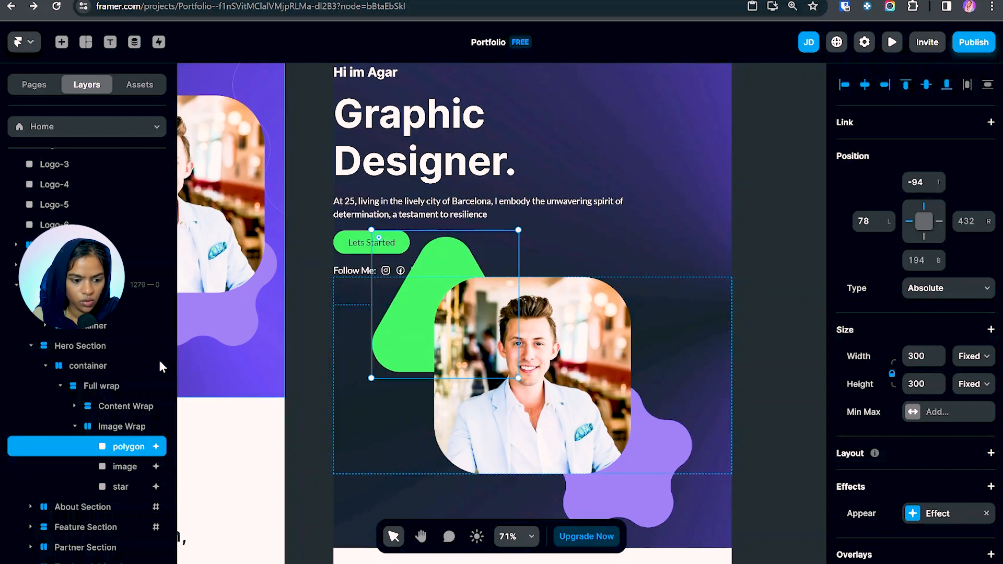
# Set the Full wrap's distribution to Center with a gap of 100
pyautogui.click(110, 389)
pyautogui.click(922, 432)
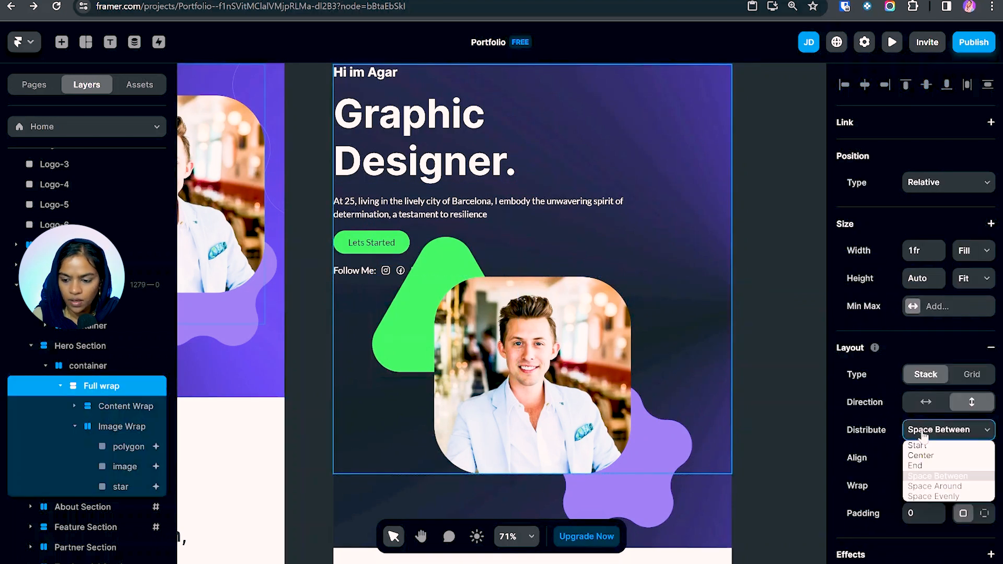
pyautogui.click(920, 455)
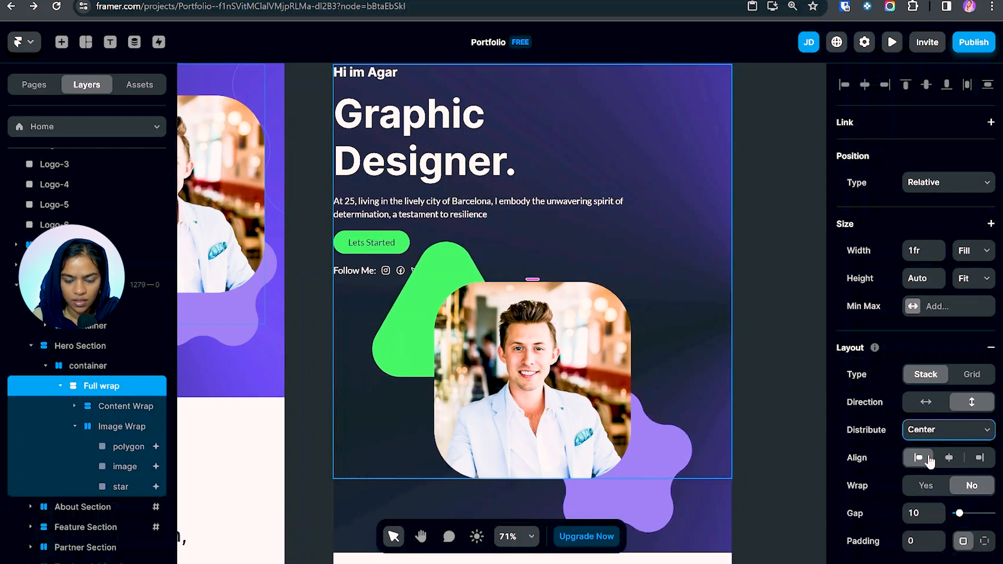
pyautogui.click(922, 513)
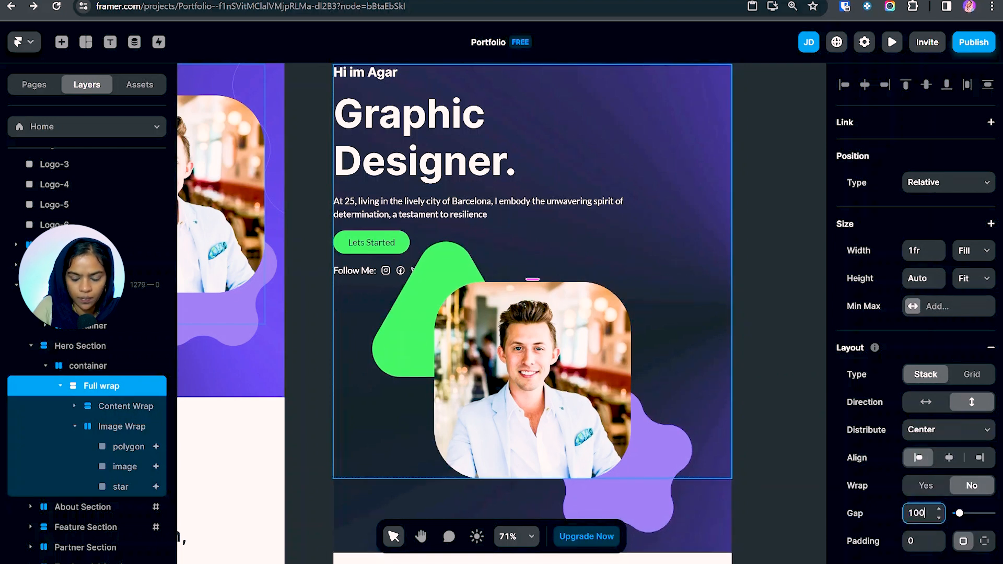
pyautogui.write('100')
pyautogui.press('Return')
# Shrink the portrait image and the green polygon slightly in the Tablet Hero Section
pyautogui.scroll(-5, 449, 264)
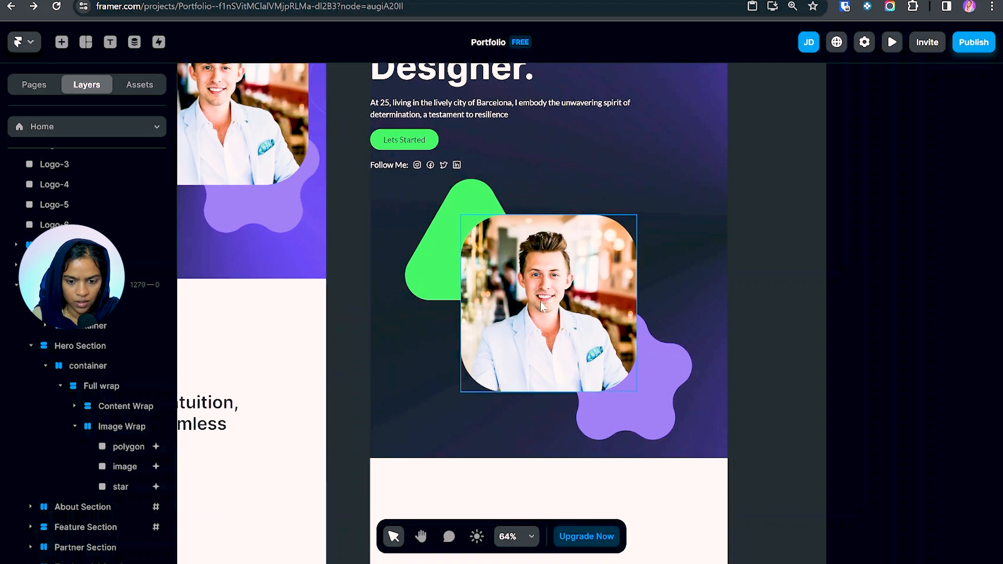
pyautogui.click(540, 302)
pyautogui.moveTo(460, 391); pyautogui.dragTo(469, 372)
pyautogui.click(454, 293)
pyautogui.moveTo(405, 304); pyautogui.dragTo(421, 289)
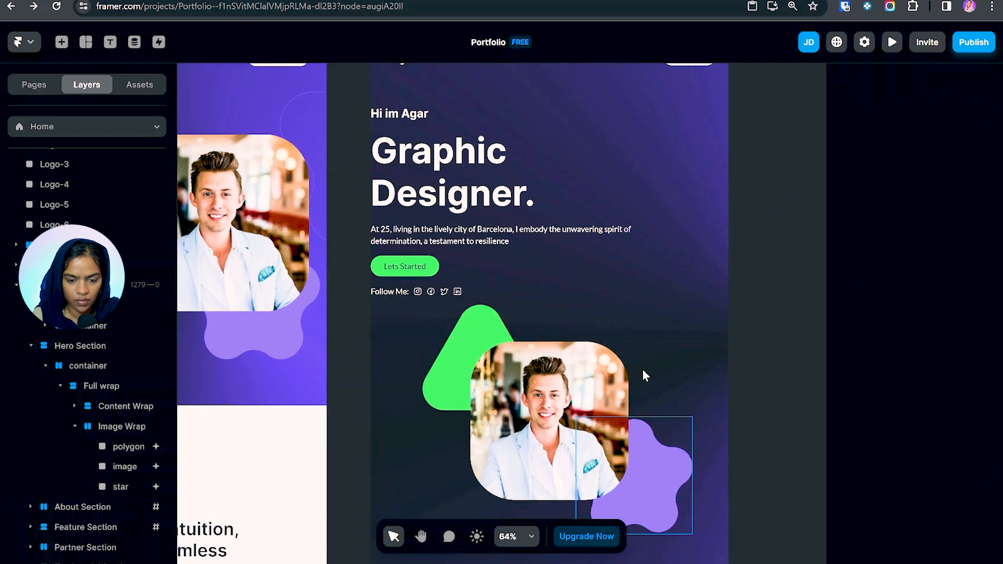
# Set the Tablet Hero Section's top padding to 120
pyautogui.scroll(3, 574, 292)
pyautogui.click(490, 213)
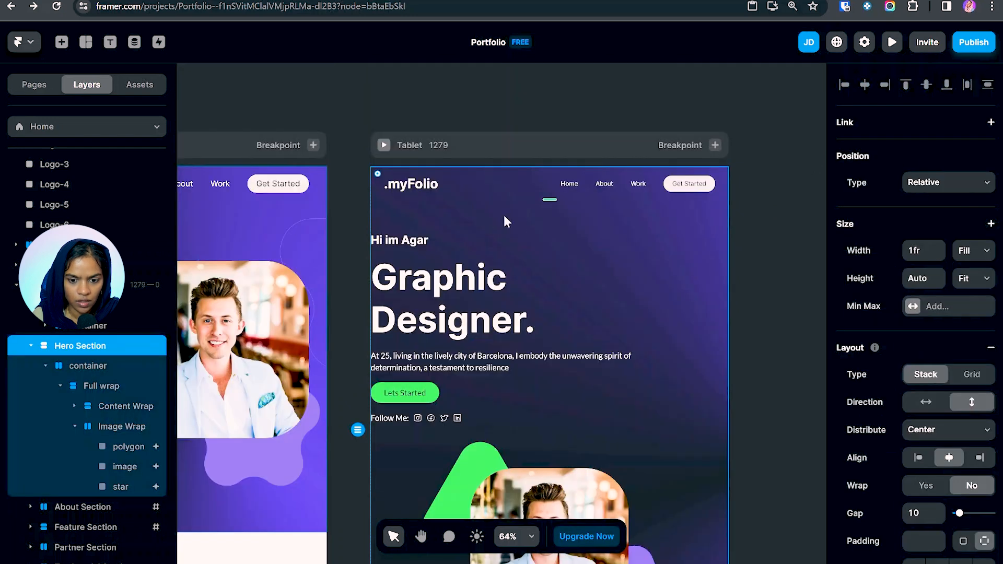
pyautogui.scroll(-3, 914, 394)
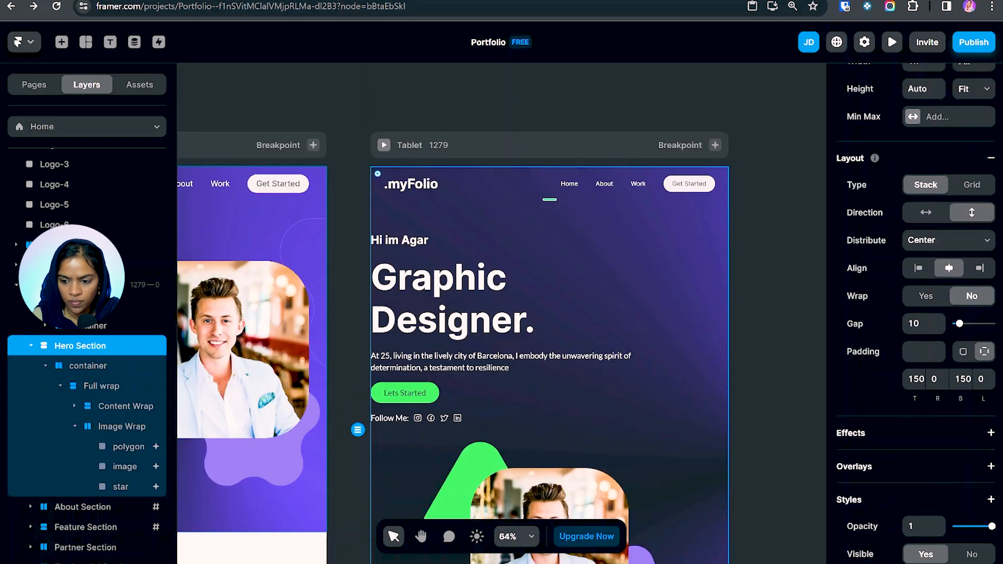
pyautogui.click(915, 379)
pyautogui.write('10')
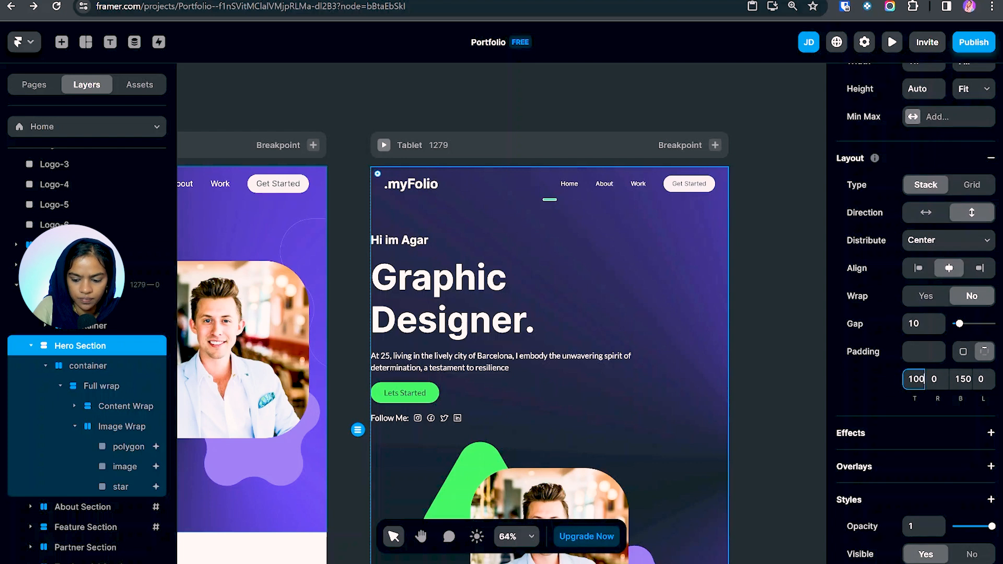
pyautogui.write('0')
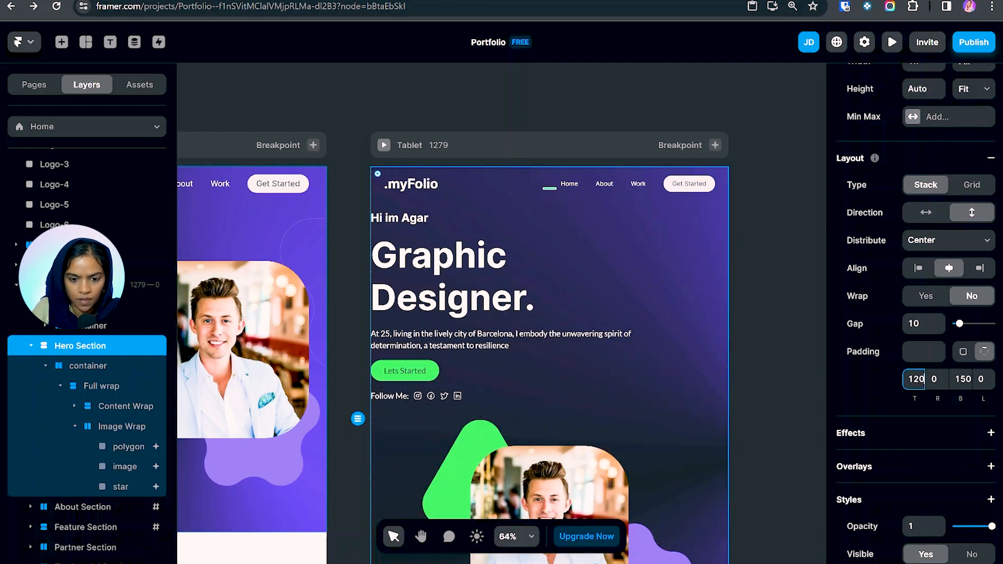
pyautogui.click(783, 345)
# Set the Tablet Hero Section's right and left padding to 30 each
pyautogui.scroll(3, 387, 294)
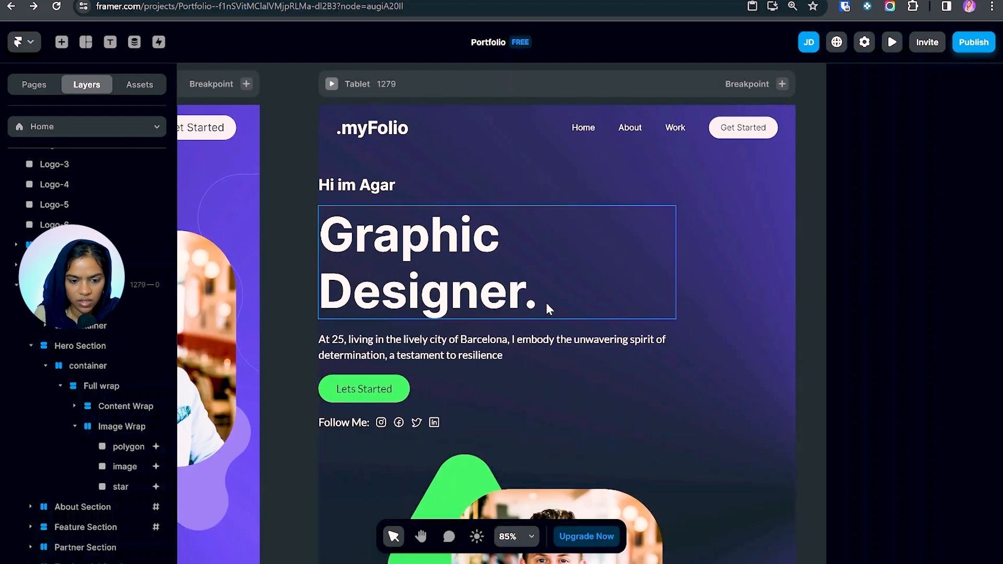
pyautogui.scroll(-2, 546, 302)
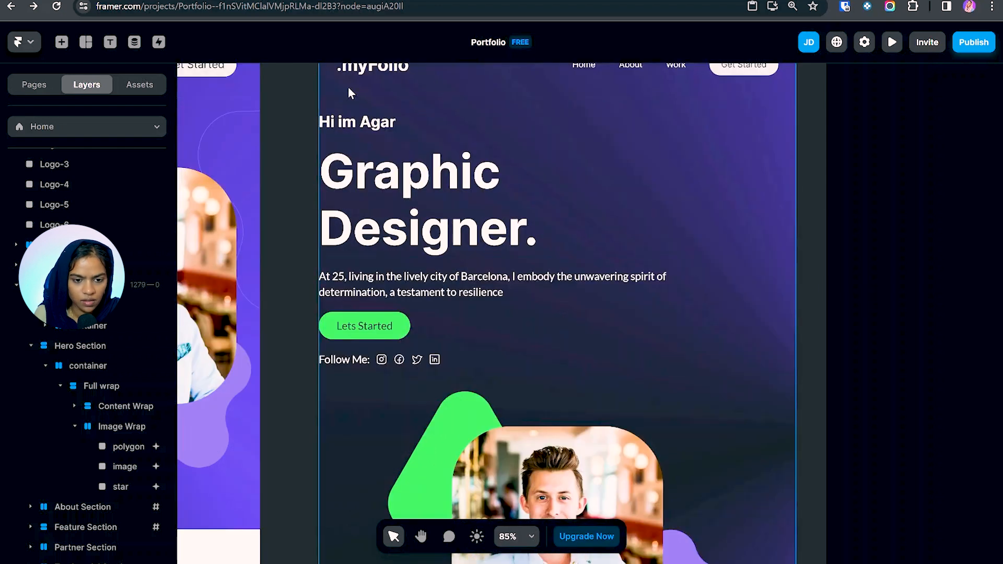
pyautogui.click(117, 348)
pyautogui.scroll(-3, 925, 465)
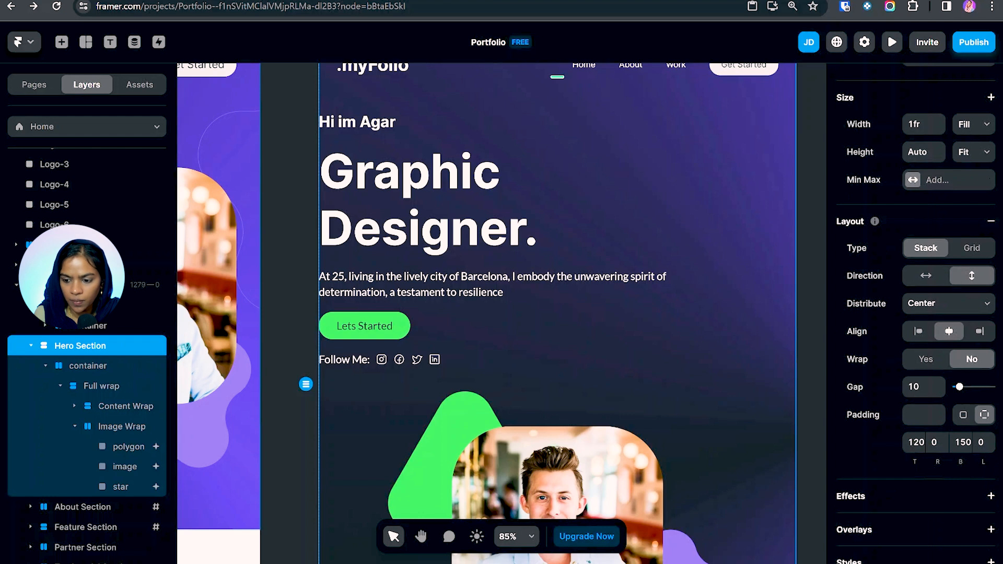
pyautogui.scroll(-2, 877, 418)
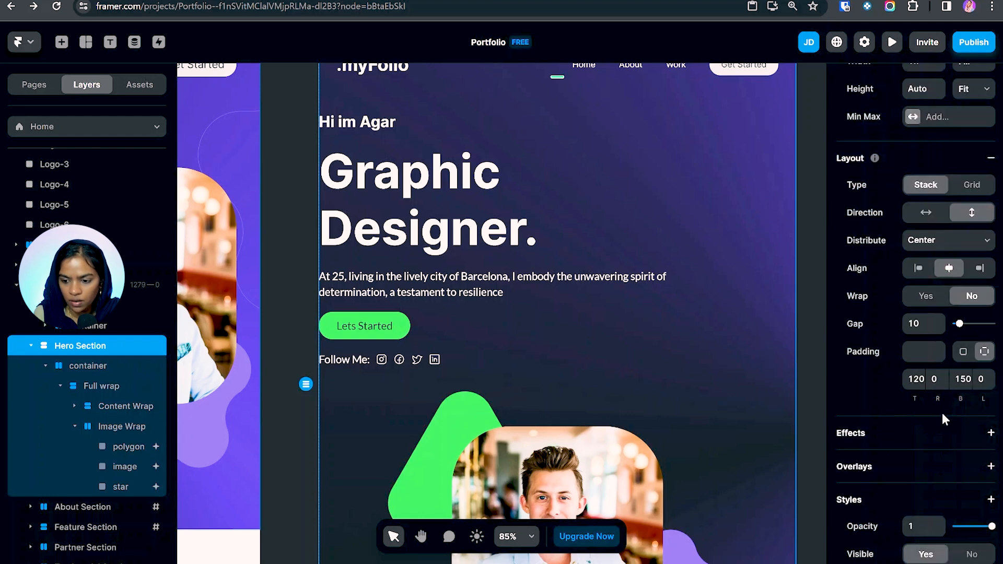
pyautogui.click(935, 379)
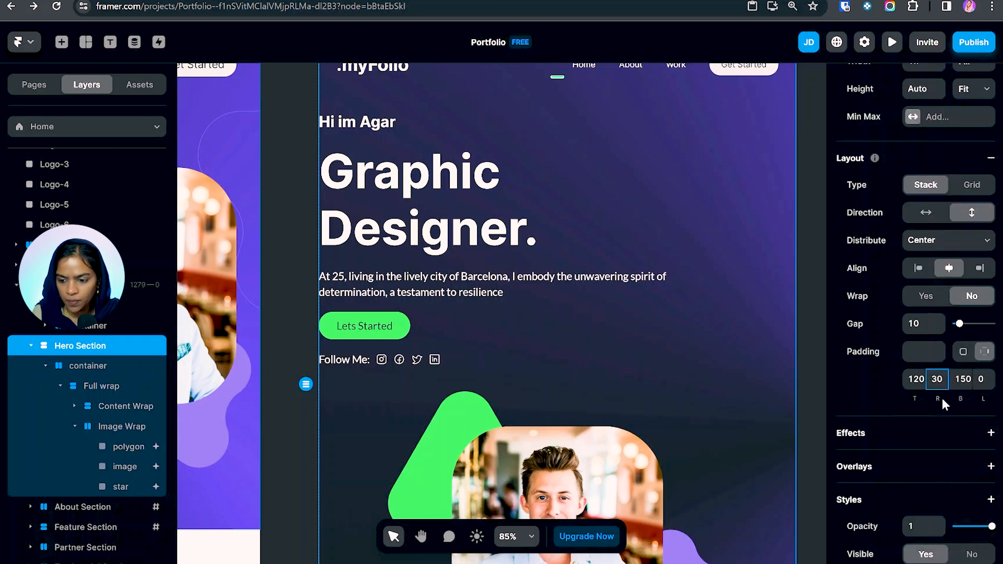
pyautogui.press('Tab')
pyautogui.press('Tab')
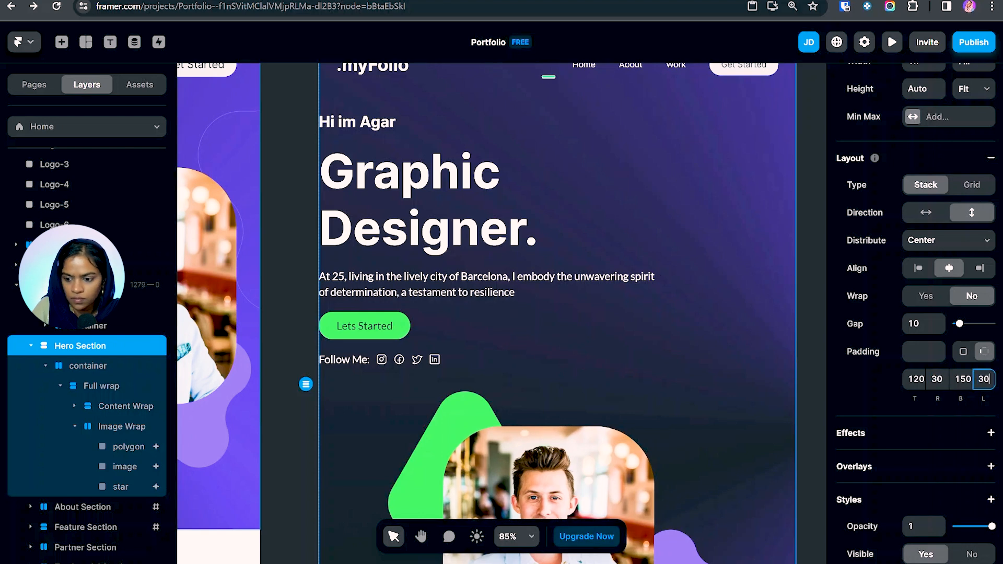
pyautogui.press('Return')
pyautogui.scroll(-3, 584, 209)
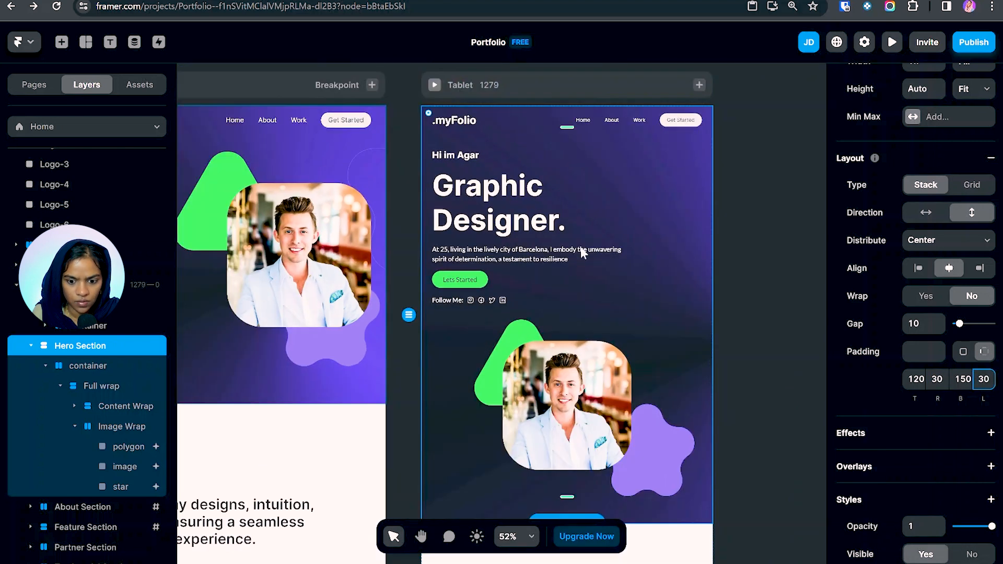
# Set the Tablet About Section's top padding to 75
pyautogui.scroll(-2, 660, 299)
pyautogui.scroll(2, 674, 243)
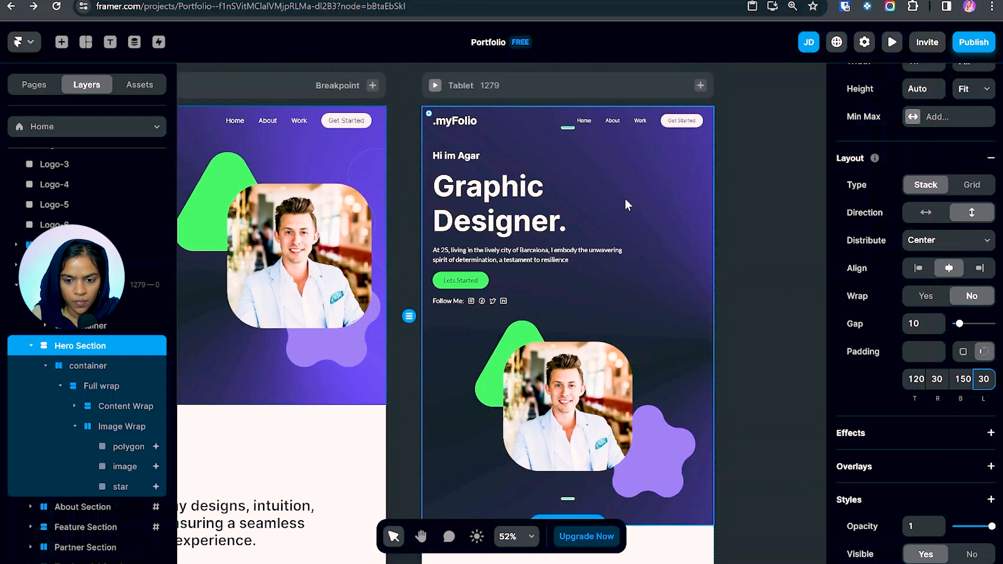
pyautogui.scroll(-3, 622, 206)
pyautogui.scroll(-4, 579, 444)
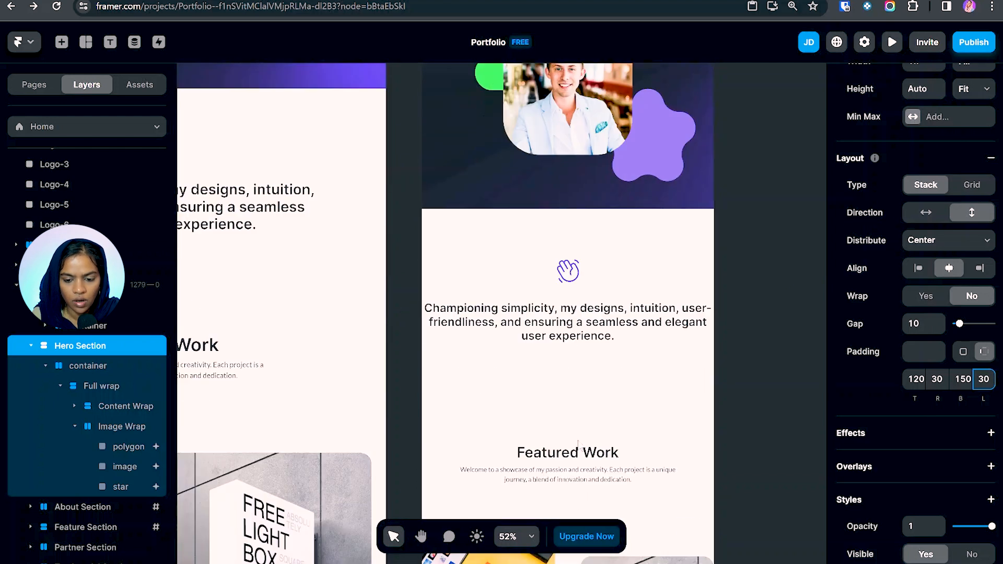
pyautogui.click(32, 346)
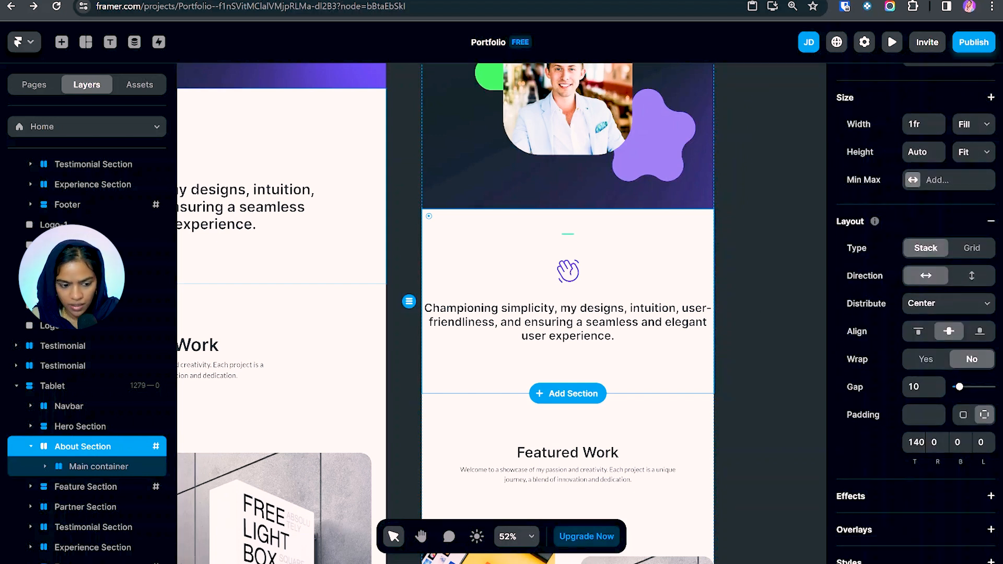
pyautogui.click(915, 442)
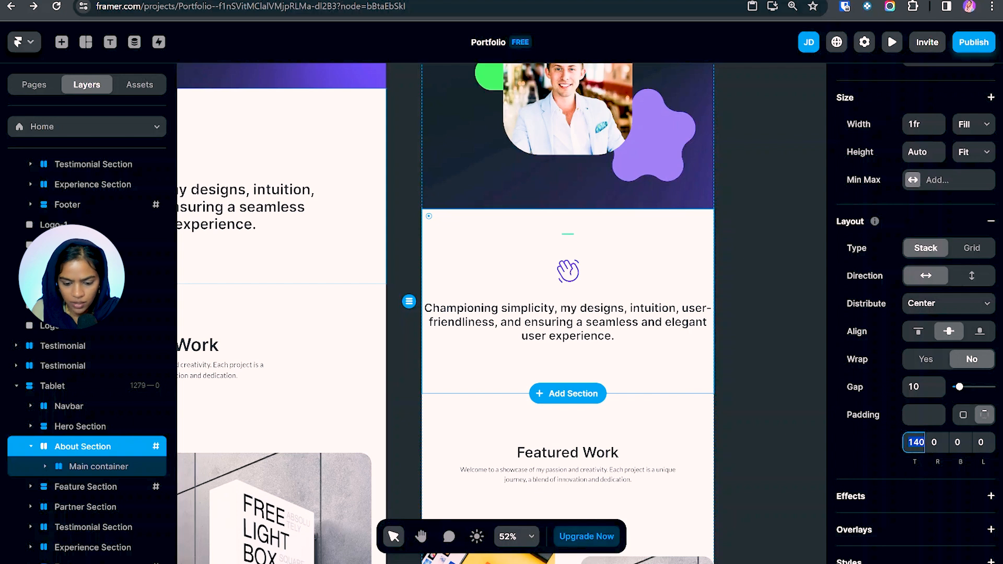
pyautogui.press('Return')
# Set the bottom padding of the Tablet About Section's Main container to 75
pyautogui.click(98, 466)
pyautogui.click(961, 470)
pyautogui.press('Return')
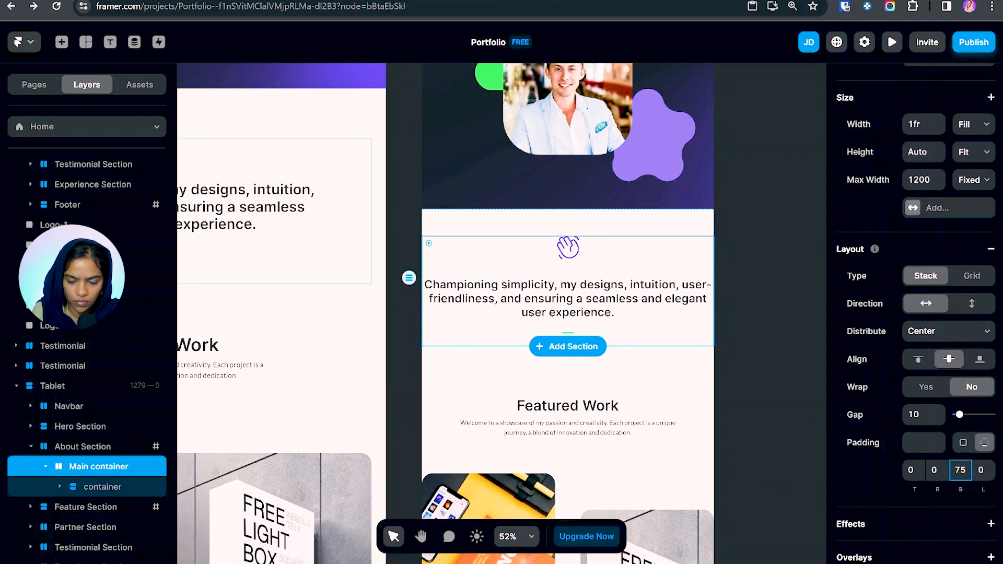
pyautogui.press('Escape')
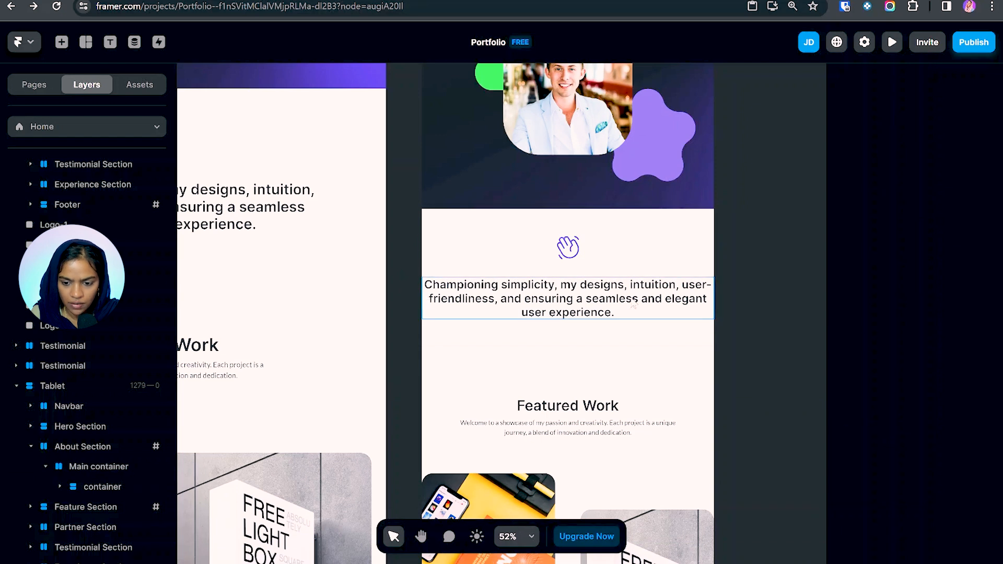
# Set the Tablet About Section's right and left padding to 30 each
pyautogui.click(564, 248)
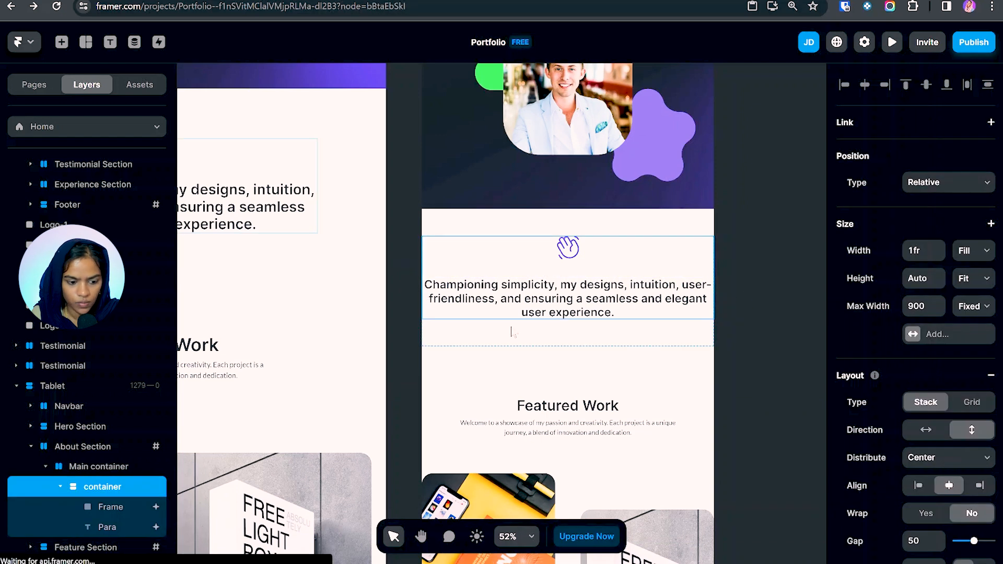
pyautogui.click(103, 449)
pyautogui.scroll(-1, 949, 490)
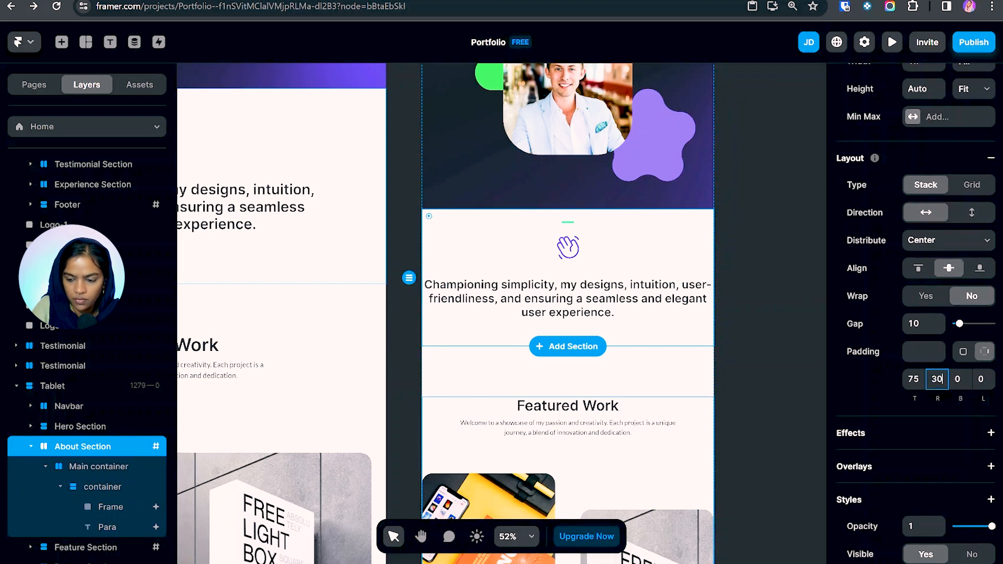
pyautogui.press('Tab')
pyautogui.press('Tab')
pyautogui.write('30')
pyautogui.press('Return')
pyautogui.click(769, 360)
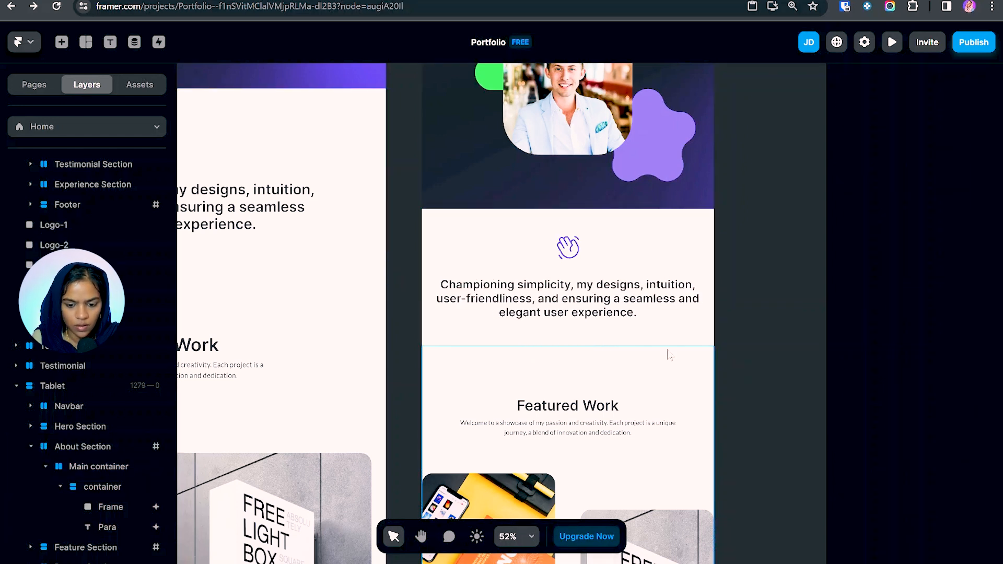
# Set the gap of the Tablet Feature Section's container to 70
pyautogui.click(658, 378)
pyautogui.scroll(-4, 616, 314)
pyautogui.click(574, 251)
pyautogui.click(918, 541)
pyautogui.write('70')
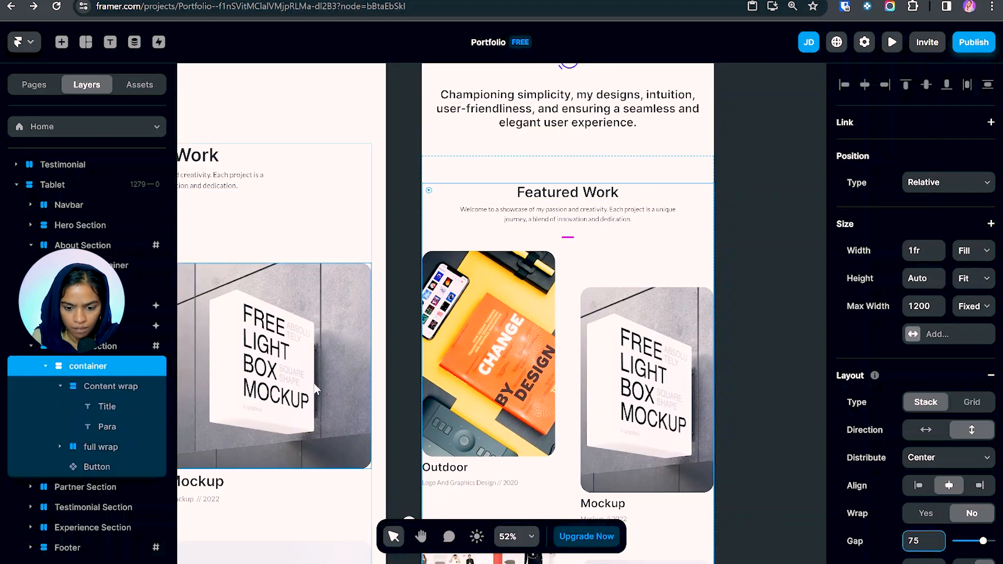
# Set the gap of both work columns in the Tablet Feature Section to 70
pyautogui.doubleClick(488, 316)
pyautogui.click(918, 514)
pyautogui.write('70')
pyautogui.click(645, 360)
pyautogui.click(918, 513)
pyautogui.write('70')
# Select all four project images in the Tablet Feature Section and reduce their height together
pyautogui.scroll(-4, 613, 351)
pyautogui.keyDown('ctrl'); pyautogui.click(491, 152); pyautogui.keyUp('ctrl')
pyautogui.keyDown('ctrl'); pyautogui.keyDown('shift'); pyautogui.click(609, 178); pyautogui.keyUp('shift'); pyautogui.keyUp('ctrl')
pyautogui.keyDown('ctrl'); pyautogui.keyDown('shift'); pyautogui.click(622, 335); pyautogui.keyUp('shift'); pyautogui.keyUp('ctrl')
pyautogui.keyDown('ctrl'); pyautogui.keyDown('shift'); pyautogui.click(494, 329); pyautogui.keyUp('shift'); pyautogui.keyUp('ctrl')
pyautogui.moveTo(557, 437)
pyautogui.mouseDown()
pyautogui.moveTo(557, 367)
pyautogui.moveTo(562, 439)
pyautogui.mouseUp()
pyautogui.click(560, 455)
pyautogui.click(574, 487)
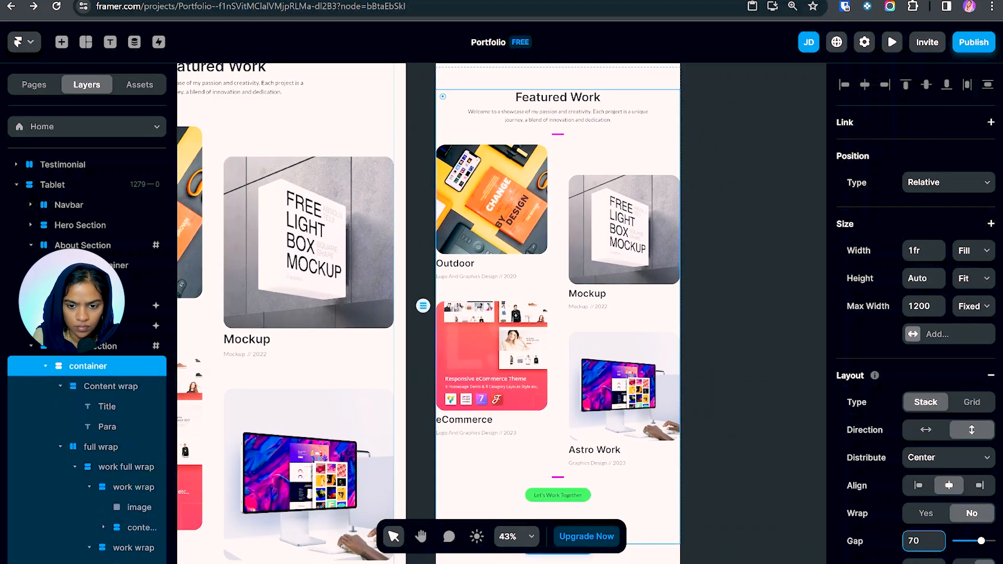
# Set the bottom padding of the Tablet Feature Section's container to 75
pyautogui.scroll(-2, 580, 486)
pyautogui.scroll(-2, 976, 553)
pyautogui.click(959, 470)
pyautogui.write('70')
pyautogui.press('BackSpace')
pyautogui.write('5')
# Set the Tablet Partner Section's top and bottom padding to 75 each
pyautogui.scroll(-2, 668, 386)
pyautogui.click(663, 368)
pyautogui.click(913, 443)
pyautogui.write('750')
pyautogui.click(960, 442)
pyautogui.write('750')
pyautogui.click(913, 442)
pyautogui.write('75')
# Set the Tablet Testimonial Section's top and bottom padding to 75 and its right and left padding to 30
pyautogui.click(621, 396)
pyautogui.scroll(-2, 621, 396)
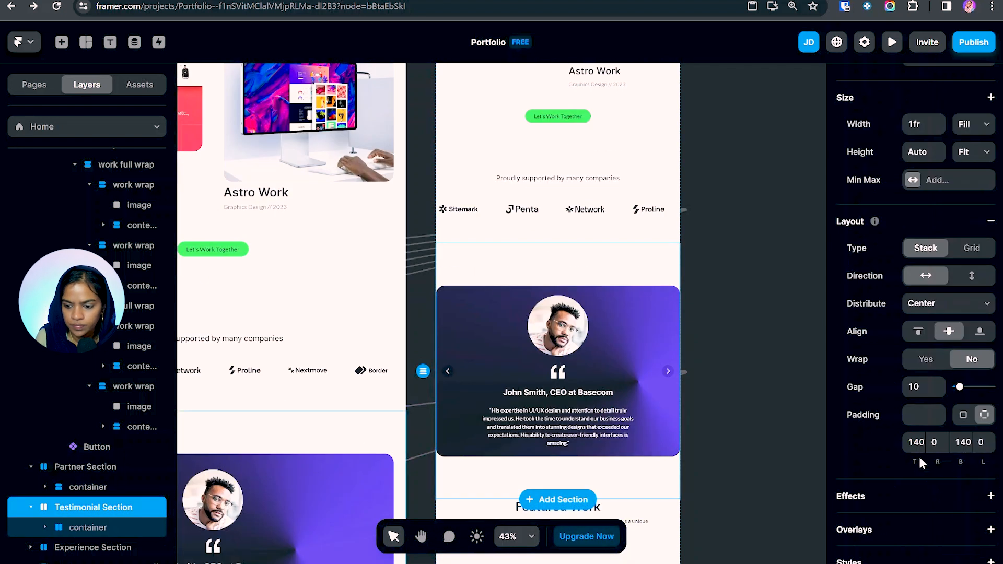
pyautogui.click(913, 442)
pyautogui.write('75')
pyautogui.click(960, 443)
pyautogui.write('75')
pyautogui.click(936, 442)
pyautogui.write('30')
# Set the Tablet Experience Section's bottom padding to 75 and its right and left padding to 30
pyautogui.click(553, 327)
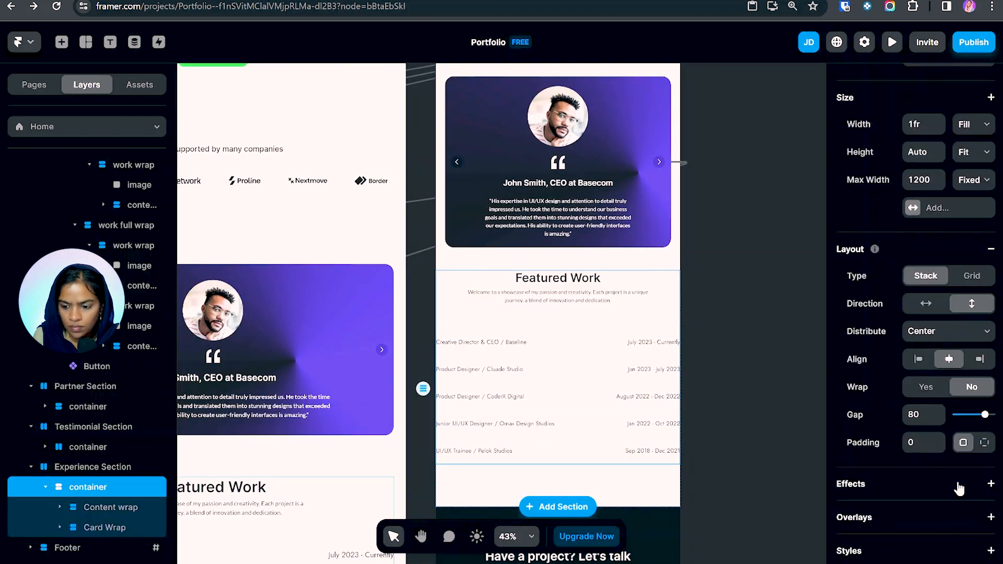
pyautogui.click(627, 484)
pyautogui.click(960, 443)
pyautogui.write('75')
pyautogui.click(937, 442)
pyautogui.write('30')
pyautogui.click(983, 442)
pyautogui.write('30')
pyautogui.scroll(1, 584, 382)
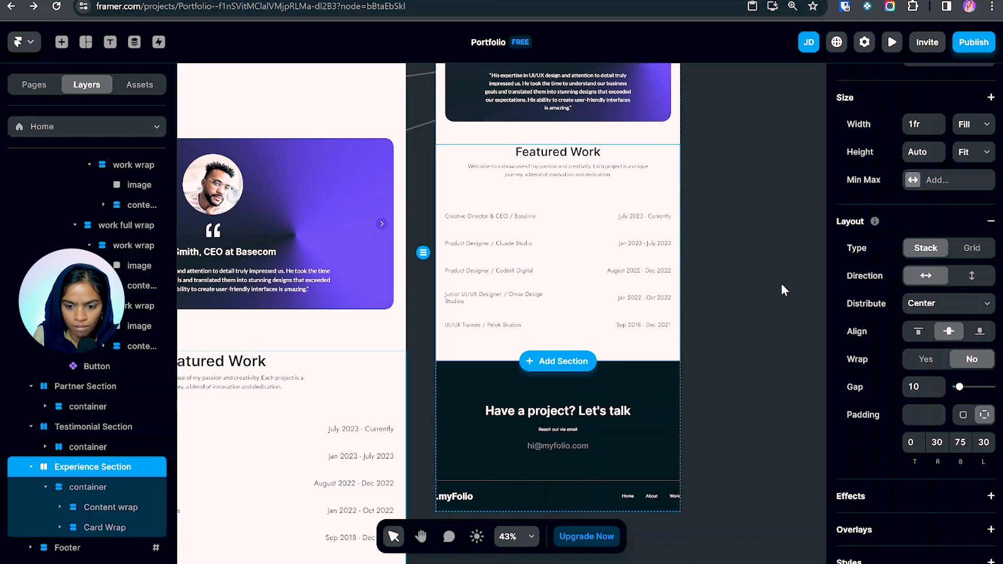
# Set the gap of the Tablet Experience Section's container to 75
pyautogui.click(645, 292)
pyautogui.click(914, 415)
pyautogui.write('75')
# Set the Tablet Footer's top padding to 75 and its right and left padding to 30
pyautogui.scroll(-2, 640, 334)
pyautogui.click(640, 308)
pyautogui.click(913, 316)
pyautogui.write('75')
pyautogui.press('Tab')
pyautogui.write('30')
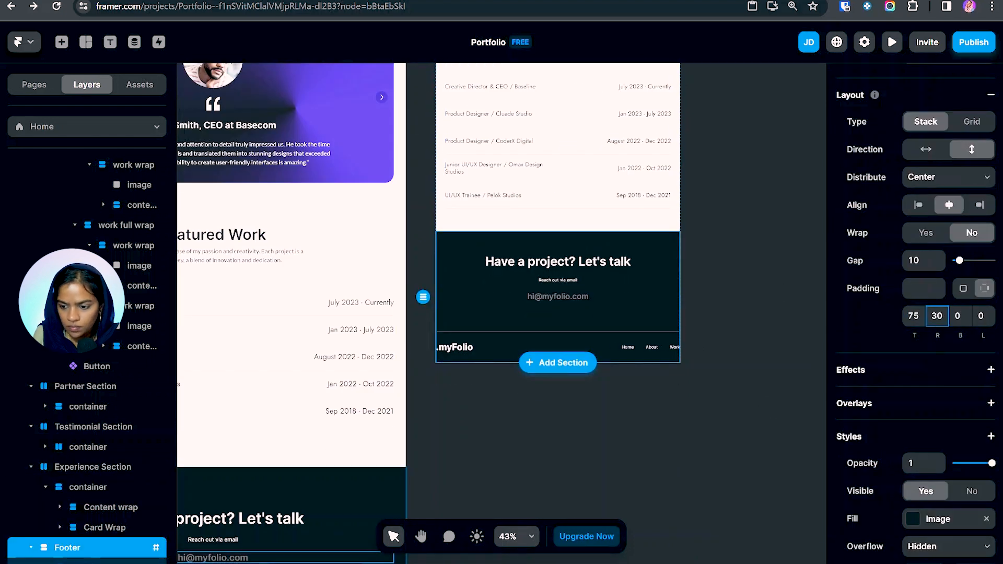
pyautogui.press('Tab')
pyautogui.press('Tab')
pyautogui.write('30')
# Set the gap of the Tablet Footer's container to 70
pyautogui.click(631, 320)
pyautogui.scroll(-2, 913, 414)
pyautogui.click(914, 414)
pyautogui.write('70')
# Add a Phone breakpoint with a width of 390 beside the Tablet layout
pyautogui.scroll(15, 557, 354)
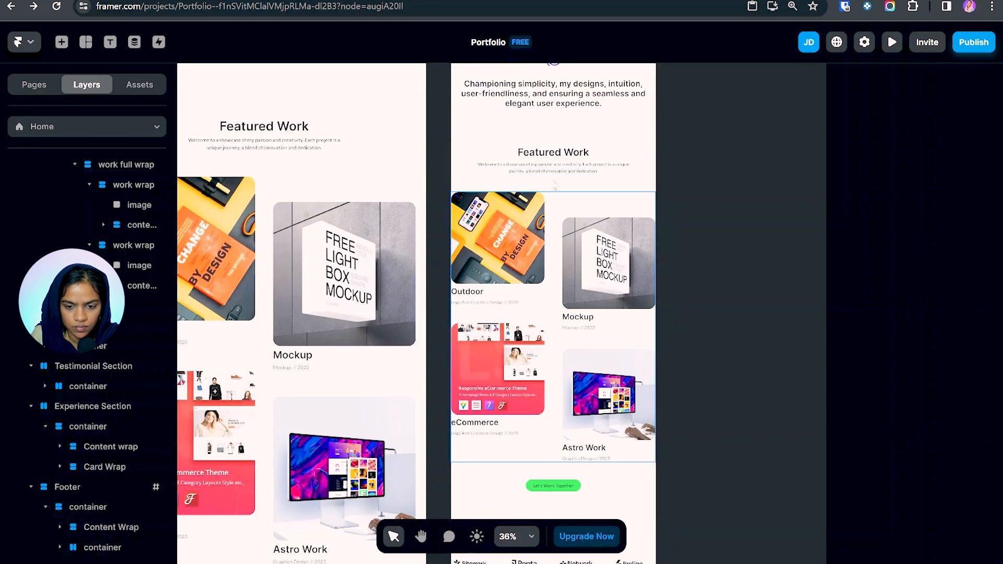
pyautogui.scroll(-15, 547, 272)
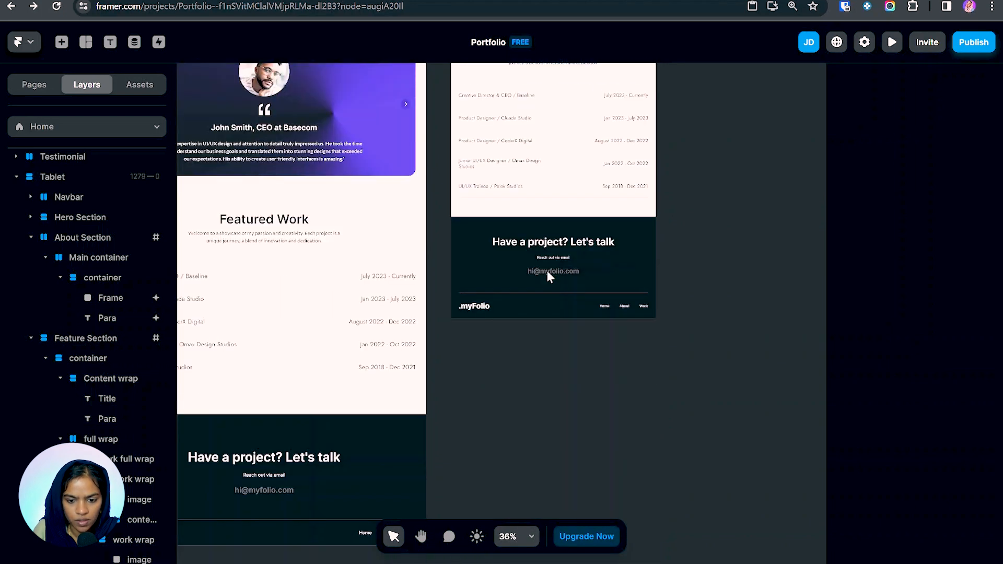
pyautogui.scroll(10, 547, 271)
pyautogui.scroll(10, 548, 277)
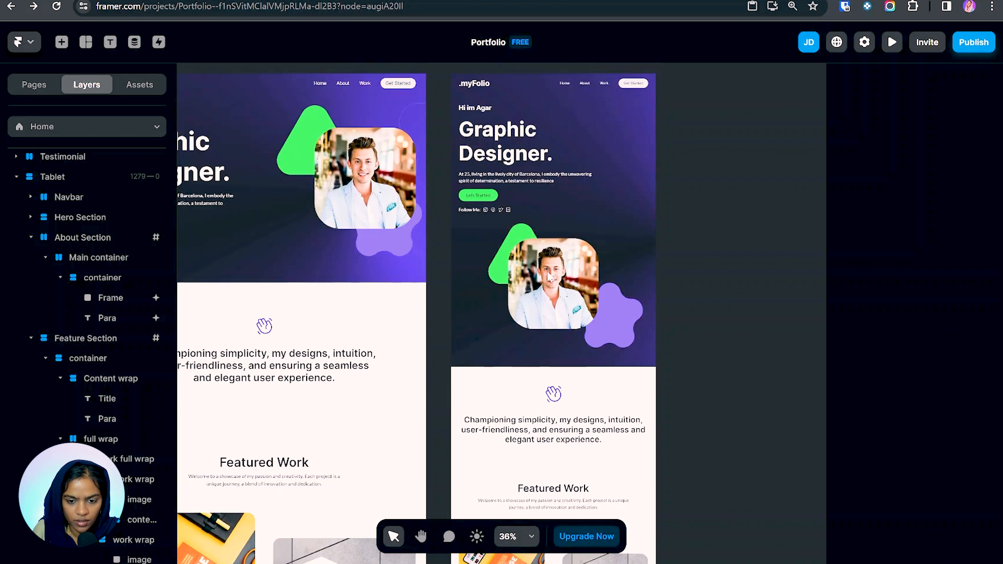
pyautogui.scroll(3, 582, 262)
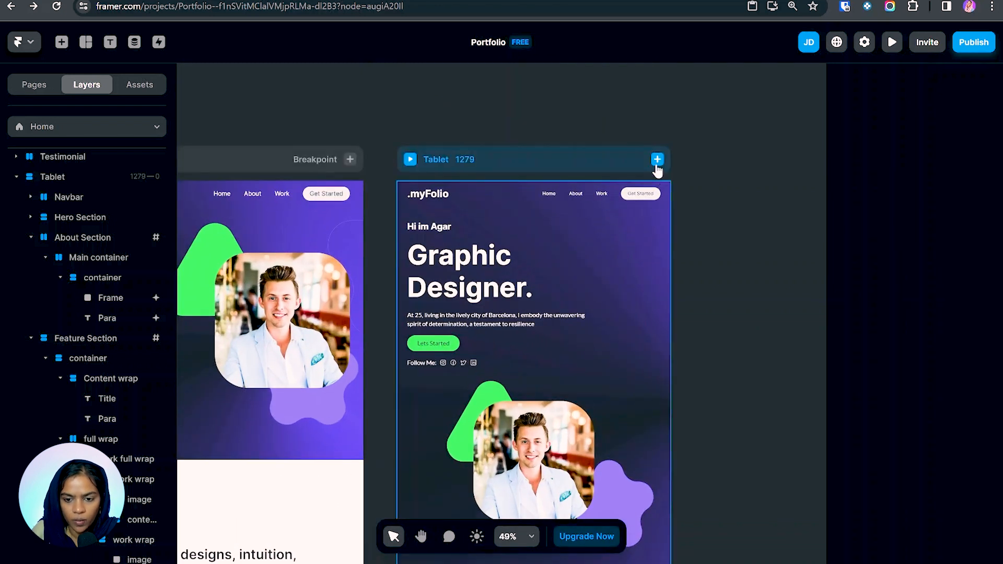
pyautogui.click(657, 159)
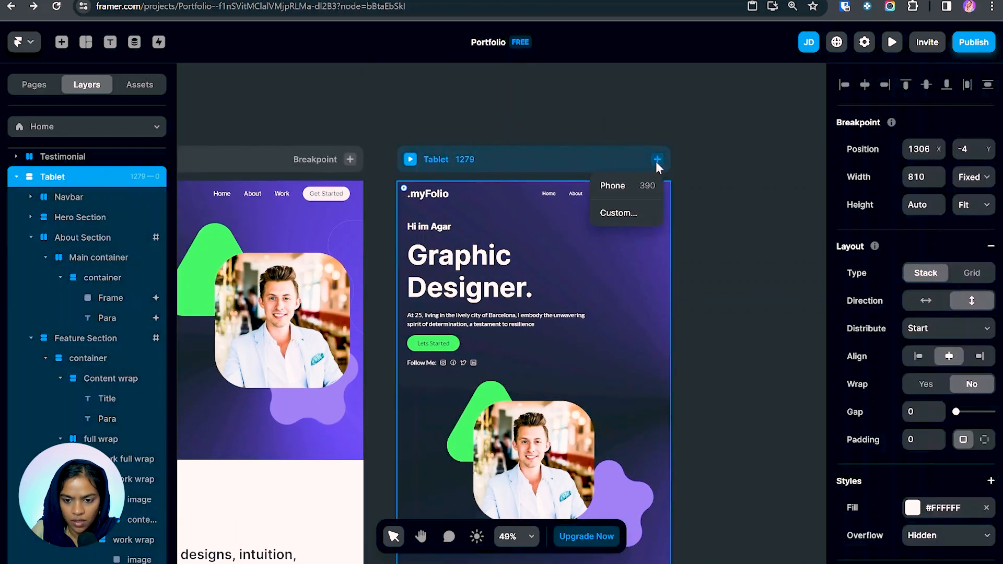
pyautogui.click(635, 184)
# Set the Phone Navbar's right and left padding to 15 each
pyautogui.scroll(15, 538, 275)
pyautogui.scroll(3, 494, 311)
pyautogui.click(426, 123)
pyautogui.scroll(4, 426, 123)
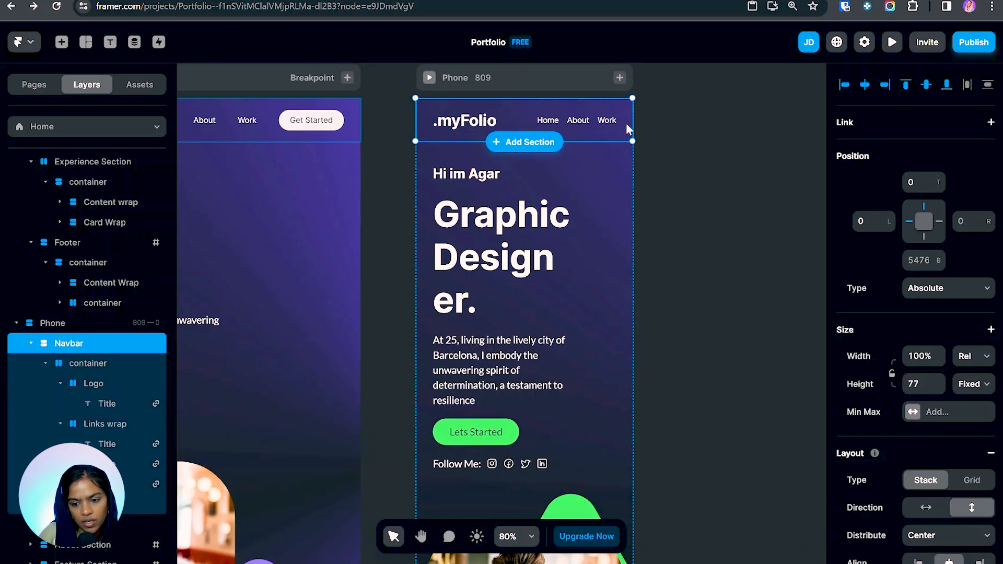
pyautogui.scroll(-5, 914, 366)
pyautogui.click(937, 422)
pyautogui.write('15')
pyautogui.click(983, 422)
pyautogui.write('15')
pyautogui.press('Return')
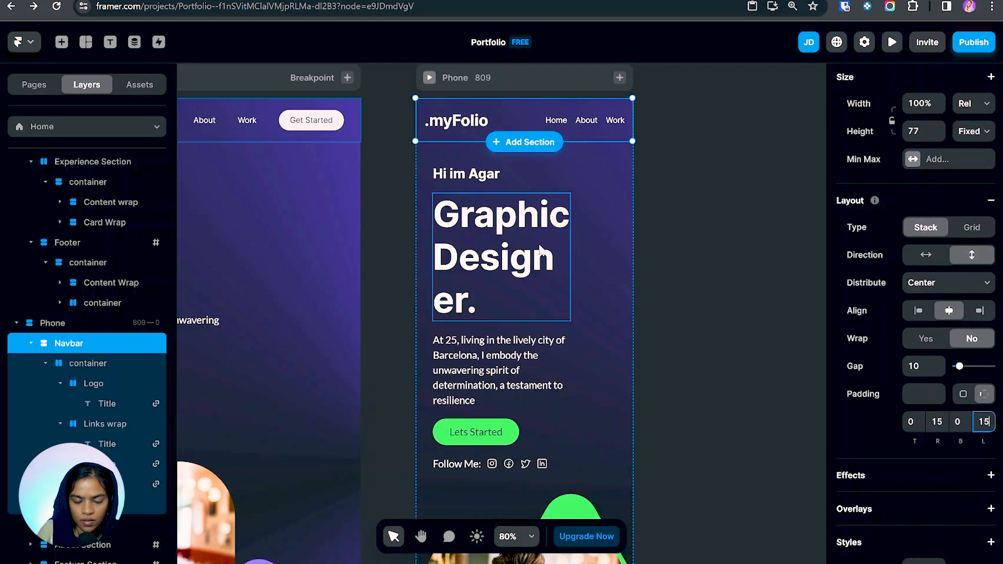
# Change the width of the Phone Hero Section's Content Wrap to Fill
pyautogui.click(596, 268)
pyautogui.click(109, 409)
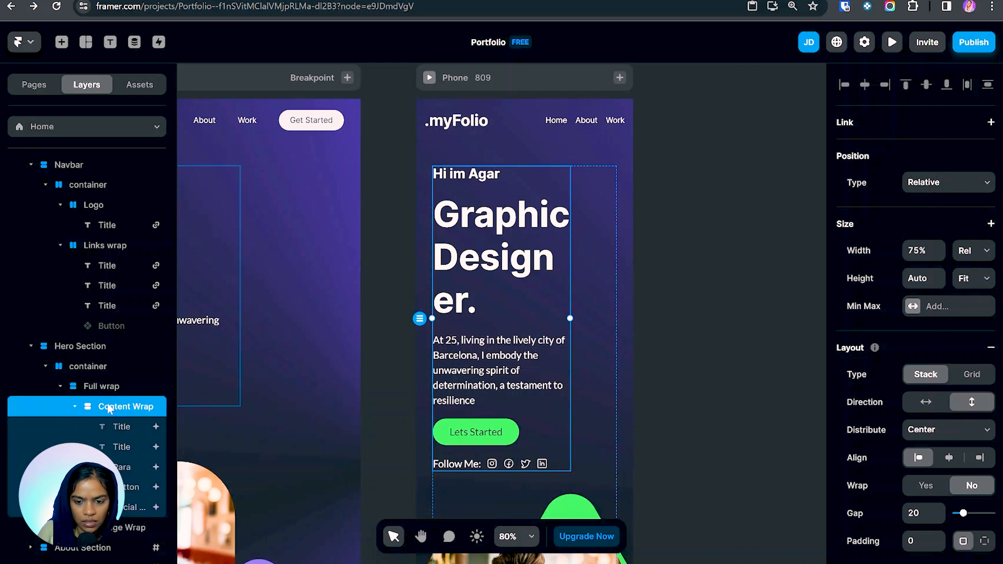
pyautogui.click(959, 254)
pyautogui.click(957, 295)
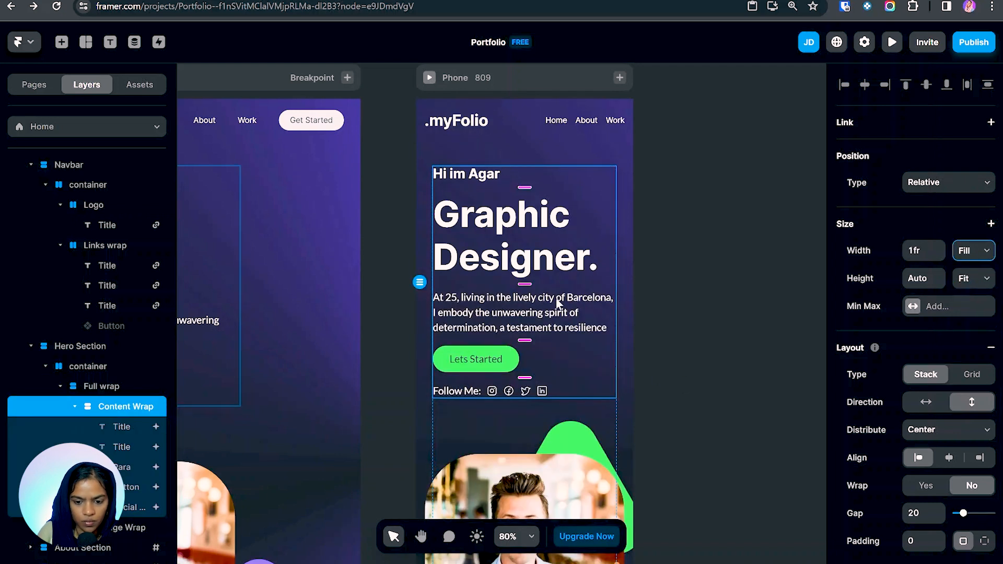
# Set the Phone Hero Section's right and left padding to 15 each
pyautogui.click(424, 181)
pyautogui.scroll(-2, 931, 470)
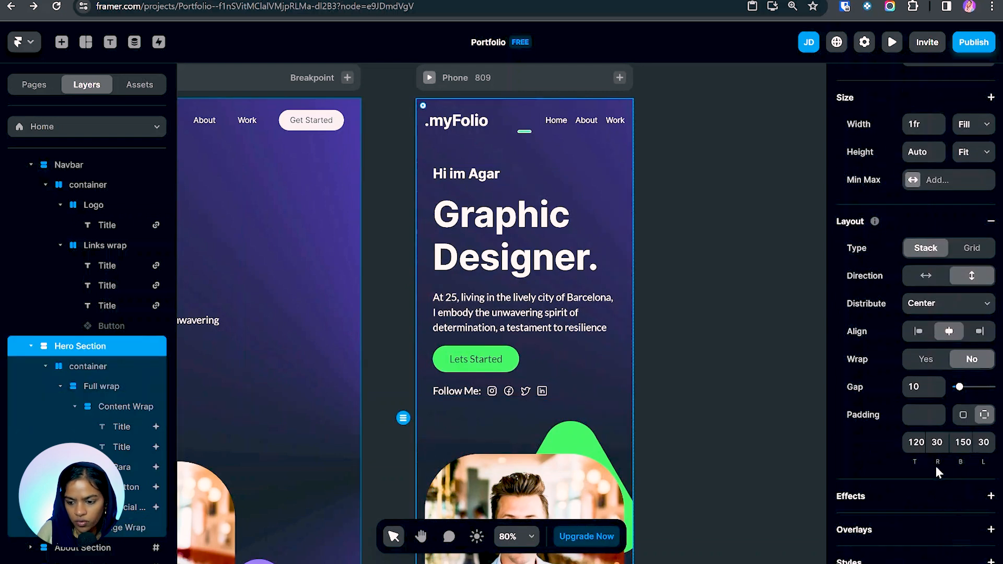
pyautogui.click(937, 442)
pyautogui.write('15')
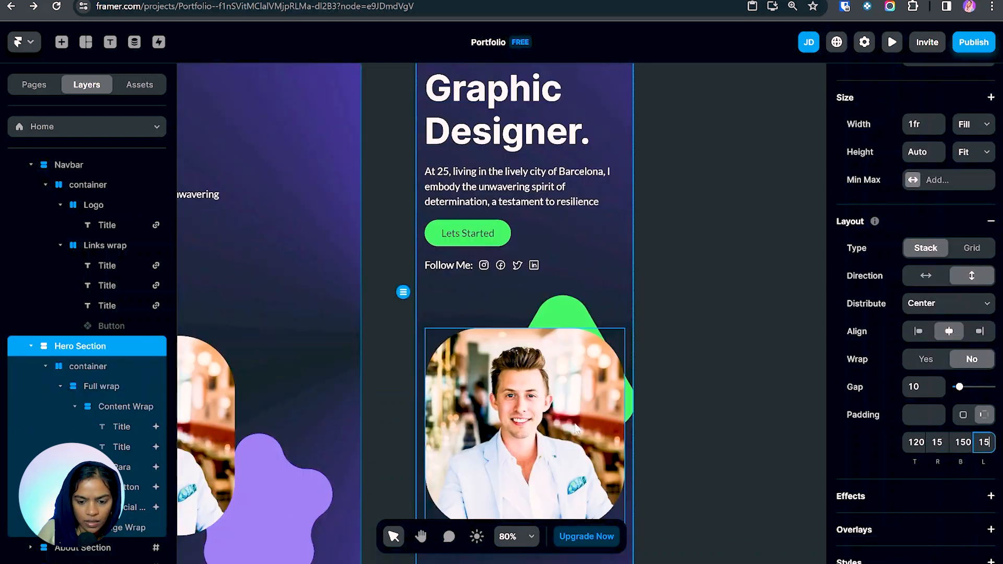
# Shrink the portrait image in the Phone Hero Section and set its corner radius to 50
pyautogui.scroll(-3, 538, 420)
pyautogui.scroll(3, 505, 301)
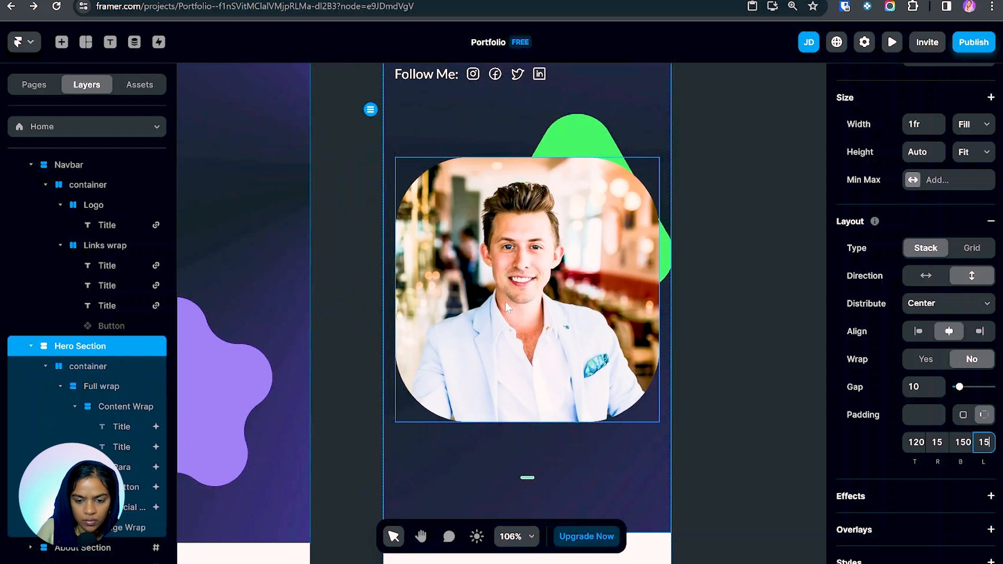
pyautogui.click(506, 302)
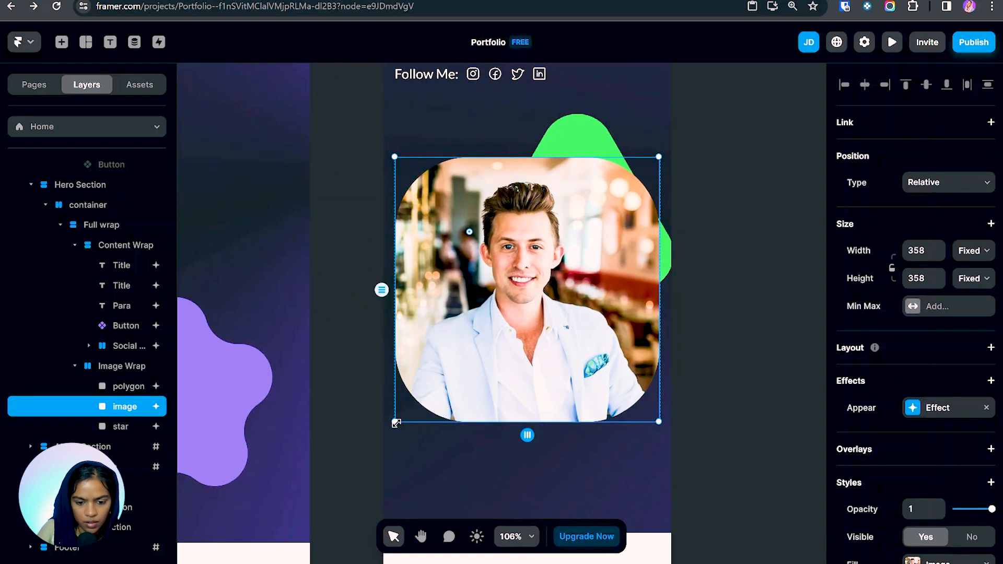
pyautogui.moveTo(396, 422); pyautogui.dragTo(436, 356)
pyautogui.scroll(-5, 952, 459)
pyautogui.click(917, 368)
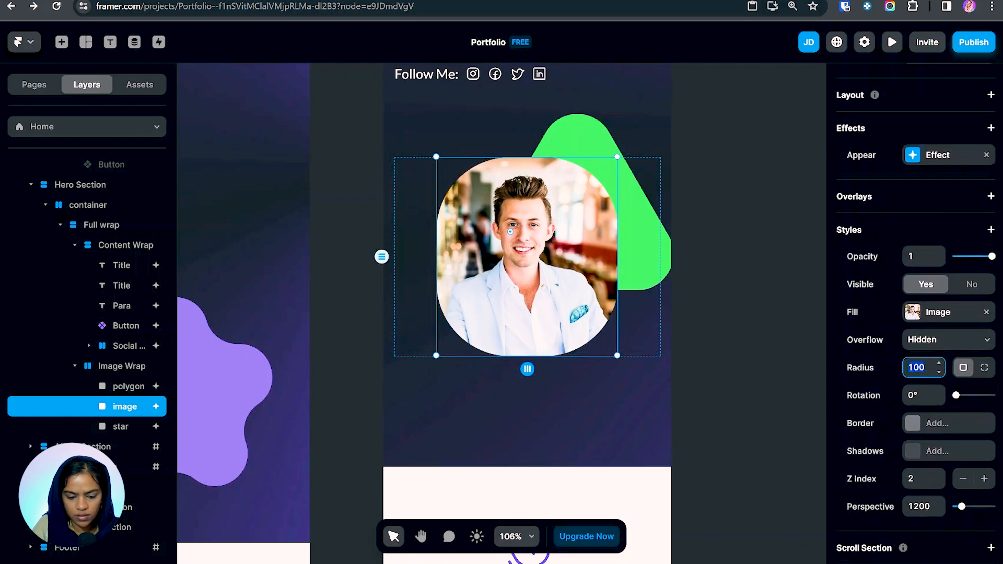
pyautogui.press('Return')
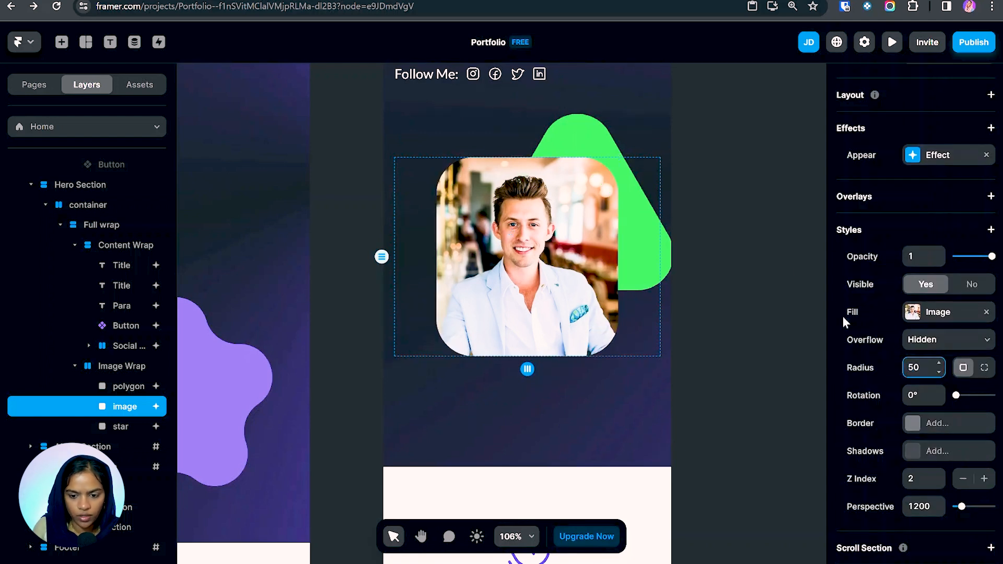
# Scale down the green polygon and place it behind the portrait's upper-left corner in the Phone Hero Section
pyautogui.click(639, 235)
pyautogui.moveTo(670, 279); pyautogui.dragTo(564, 216)
pyautogui.moveTo(525, 154); pyautogui.dragTo(444, 173)
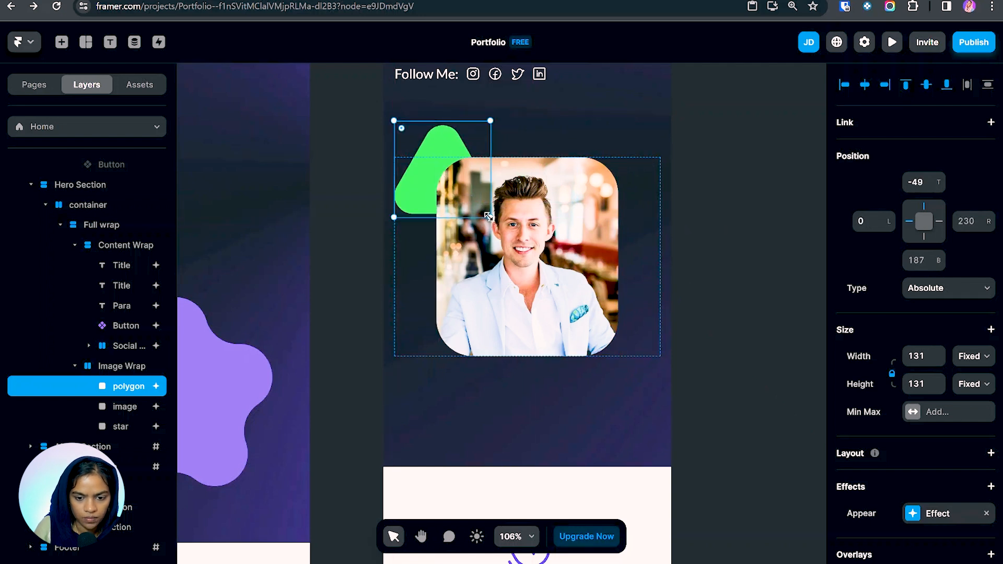
pyautogui.moveTo(488, 216); pyautogui.dragTo(514, 242)
# Scale the purple star to about 178 by 178 and place it behind the portrait's lower-right corner
pyautogui.click(120, 426)
pyautogui.moveTo(729, 412); pyautogui.dragTo(636, 382)
pyautogui.moveTo(628, 296); pyautogui.dragTo(625, 338)
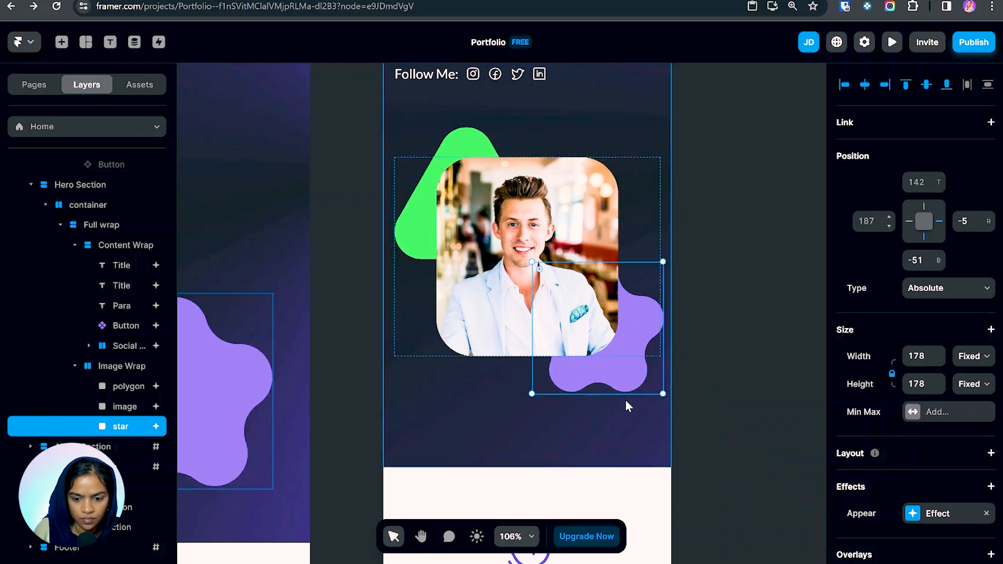
# Set the Phone Hero Section's bottom padding to 75
pyautogui.scroll(-3, 611, 404)
pyautogui.scroll(1, 548, 313)
pyautogui.click(538, 495)
pyautogui.scroll(-1, 557, 465)
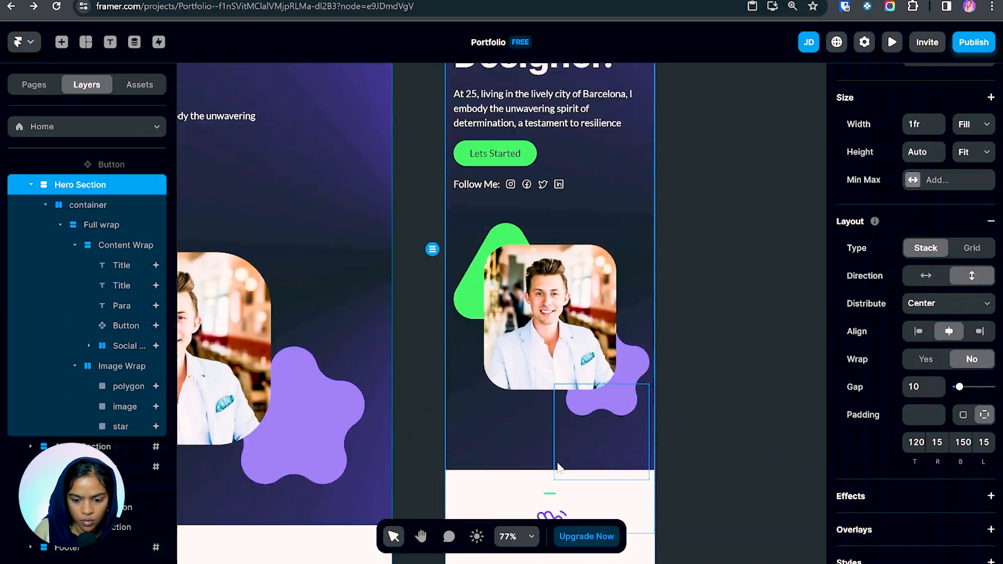
pyautogui.scroll(-1, 558, 464)
pyautogui.click(961, 442)
pyautogui.write('75')
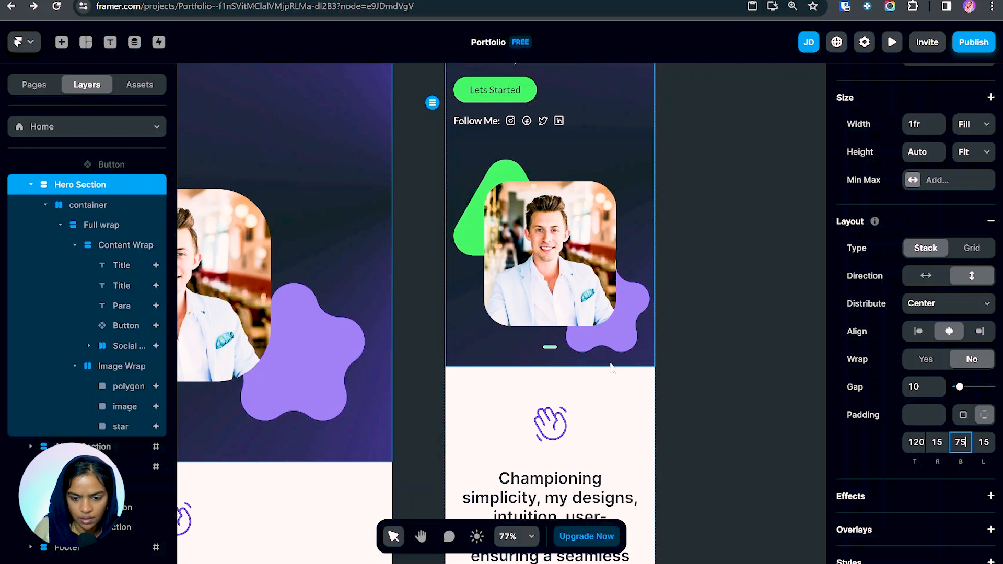
pyautogui.scroll(5, 646, 329)
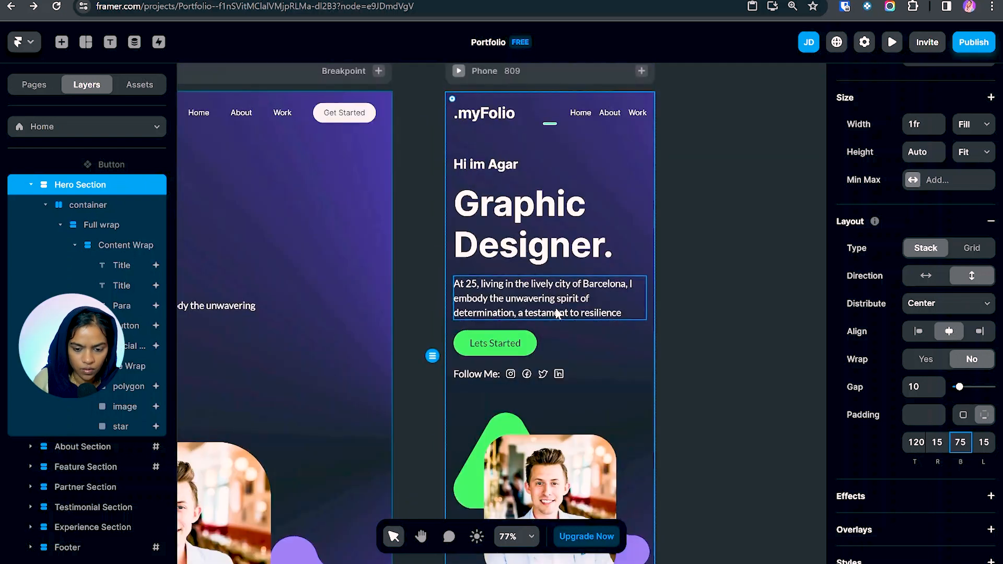
# Set the Phone About Section's padding to 50 at the top and 15 on the right and left, and adjust its inner container's gap
pyautogui.scroll(-10, 557, 314)
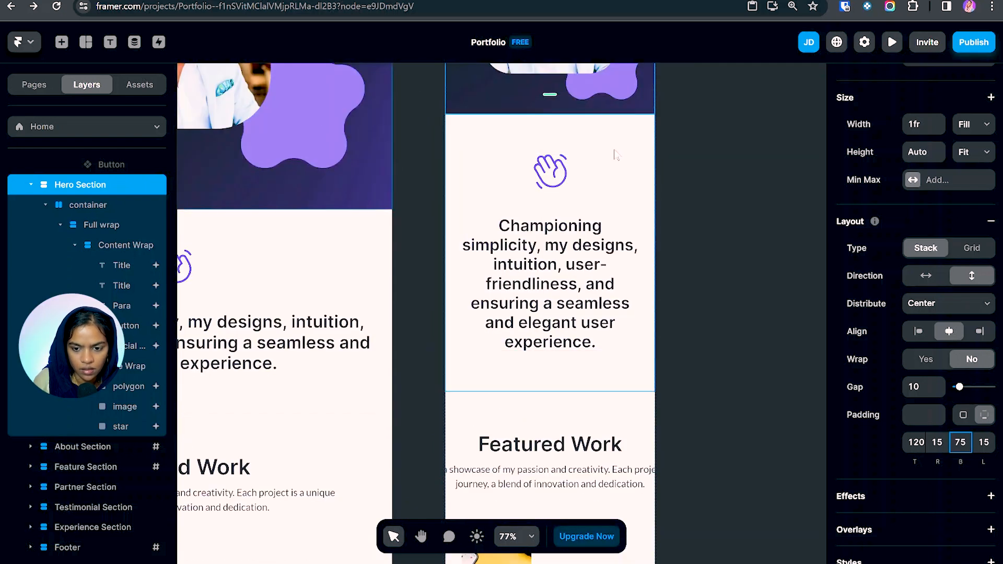
pyautogui.click(613, 154)
pyautogui.scroll(-3, 934, 480)
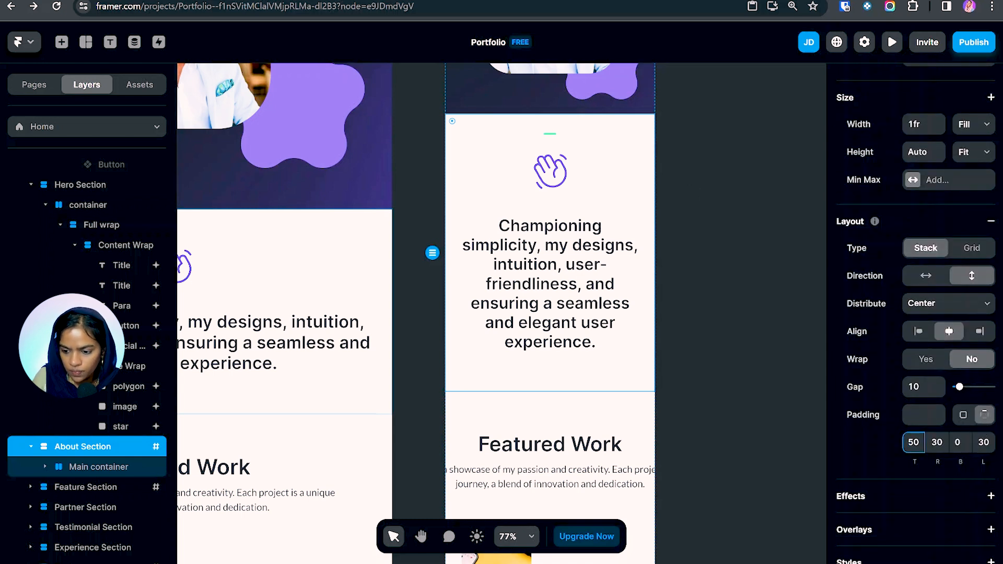
pyautogui.write('50')
pyautogui.press('Tab')
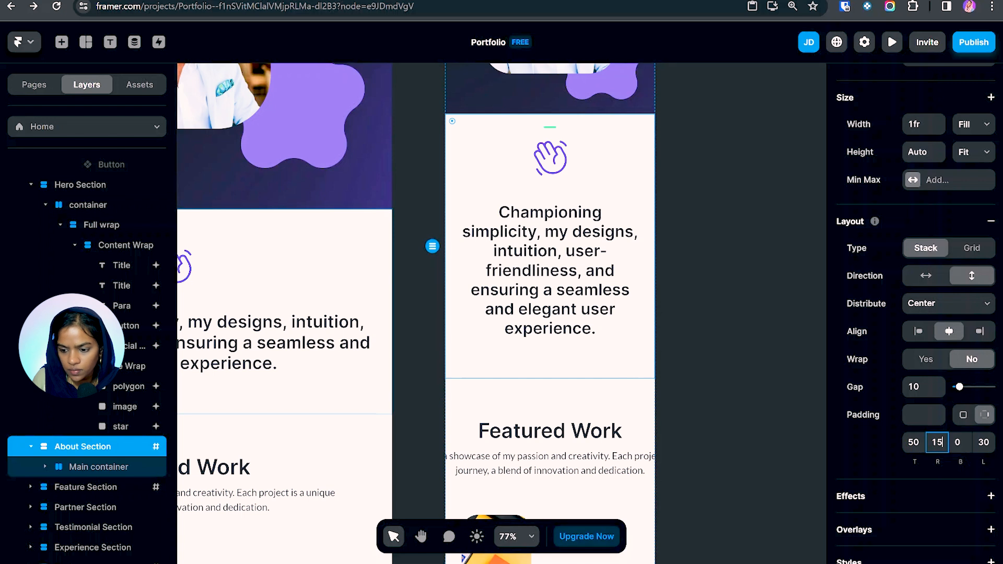
pyautogui.write('15')
pyautogui.press('Tab')
pyautogui.press('Tab')
pyautogui.write('15')
pyautogui.press('Return')
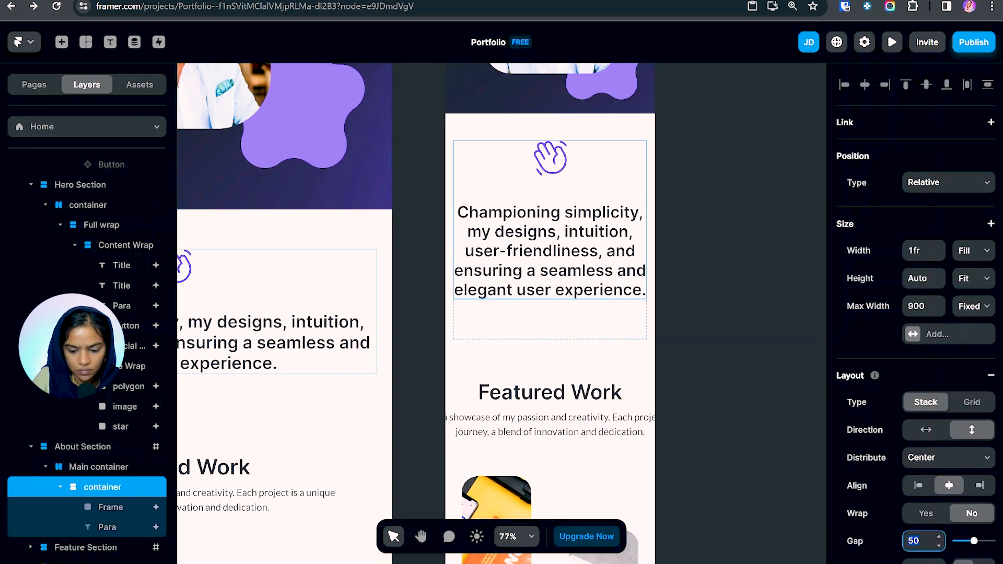
pyautogui.press('Return')
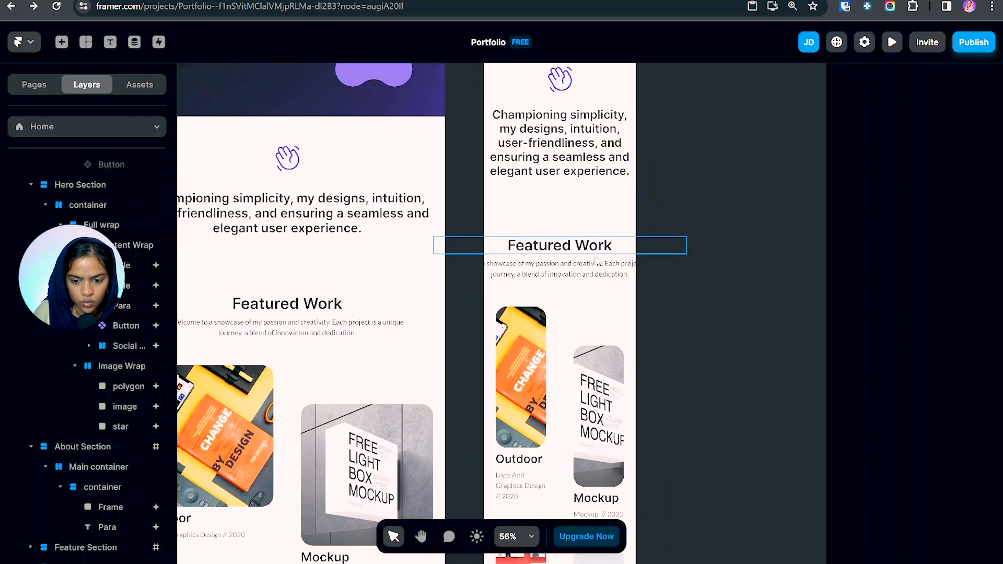
# Make the content wrap with the Featured Work heading and paragraph fill the available width in the Phone layout
pyautogui.click(538, 273)
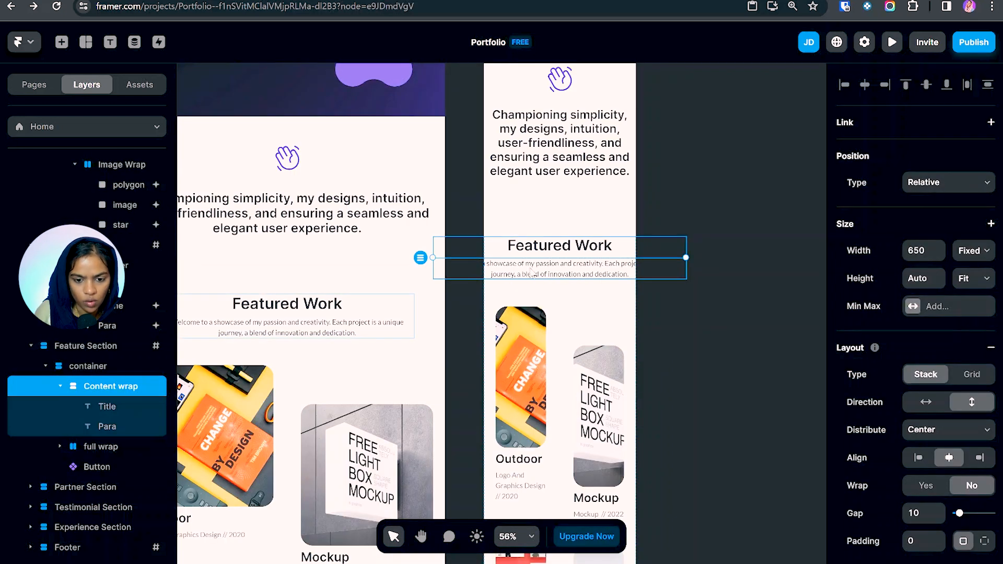
pyautogui.click(969, 252)
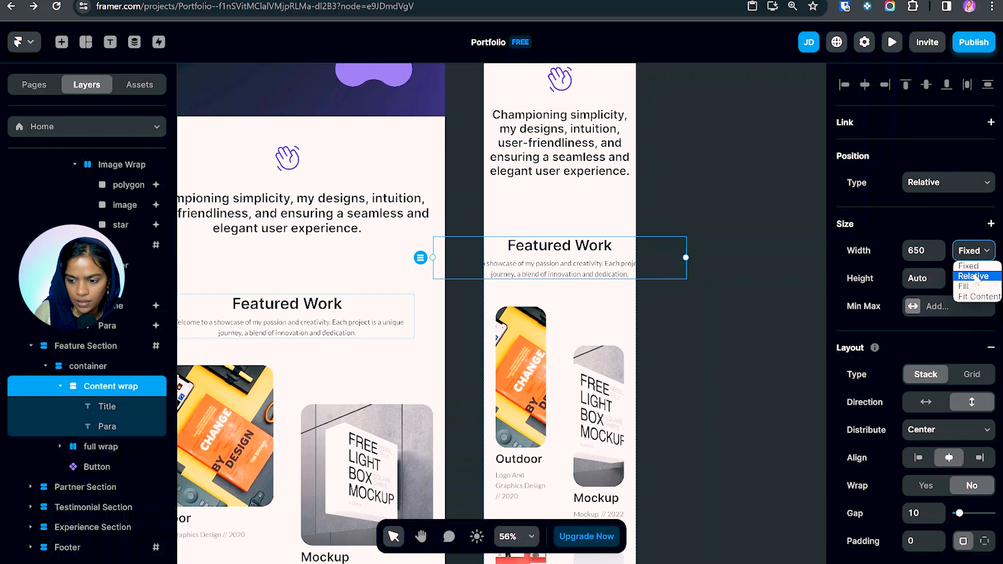
pyautogui.click(977, 287)
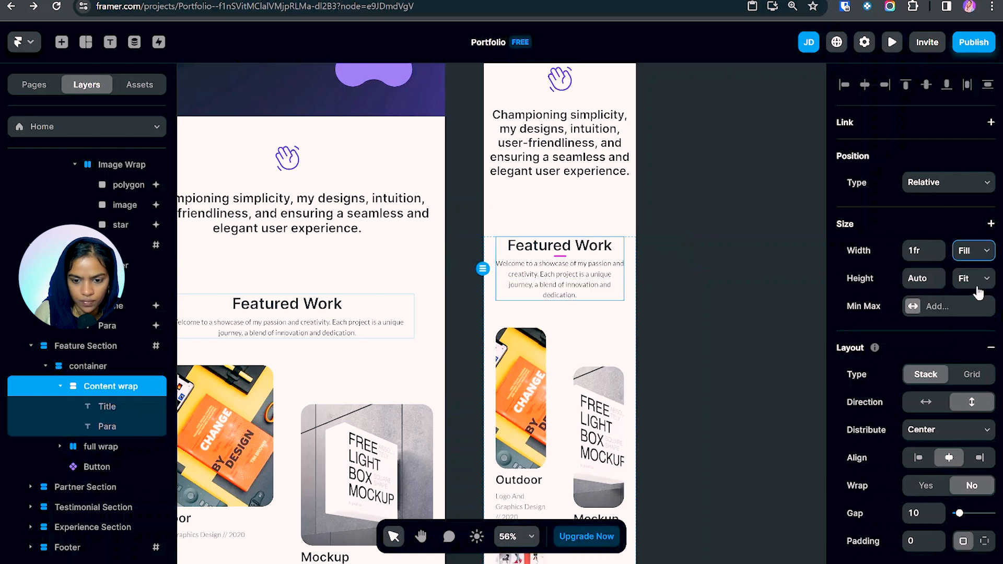
# Set the Phone Feature Section's top padding to 50 and its container's gap to 50
pyautogui.click(520, 229)
pyautogui.scroll(-2, 978, 446)
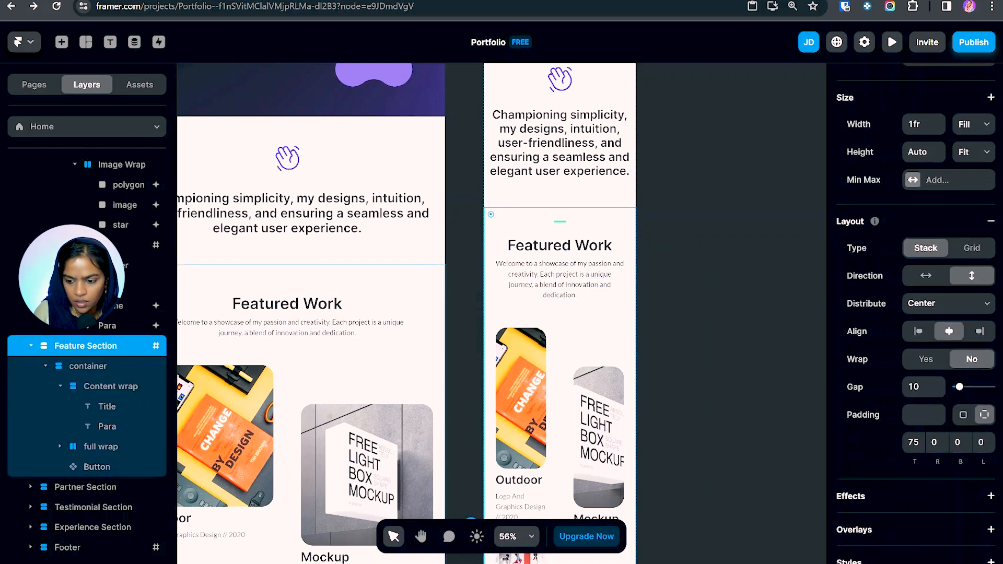
pyautogui.click(913, 442)
pyautogui.write('50')
pyautogui.press('Return')
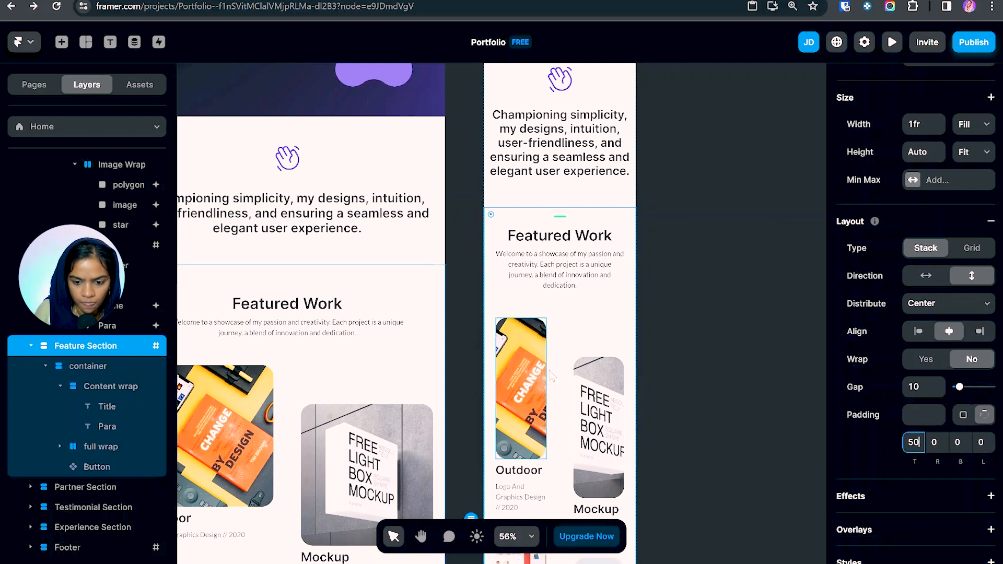
pyautogui.doubleClick(582, 321)
pyautogui.scroll(-2, 889, 488)
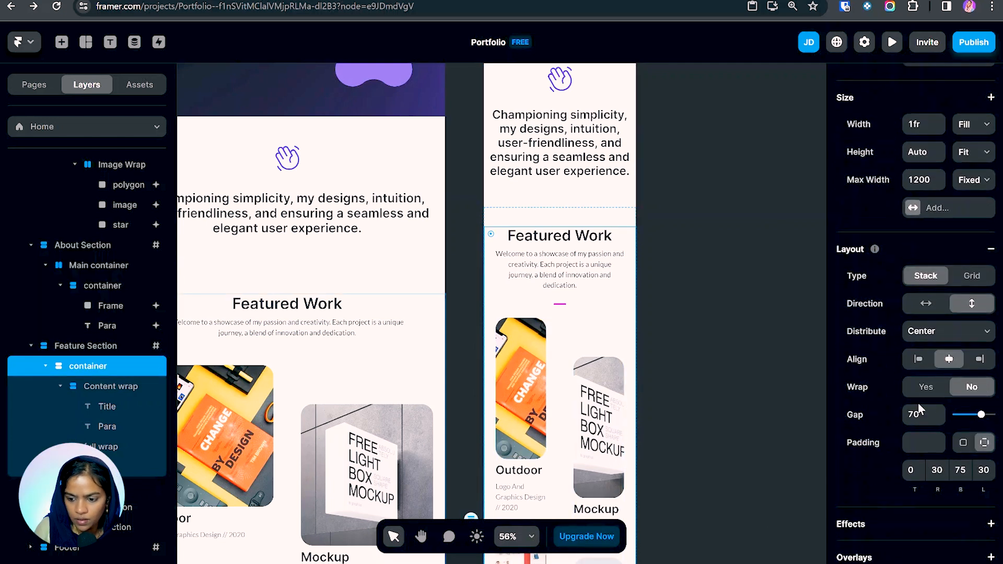
pyautogui.write('50')
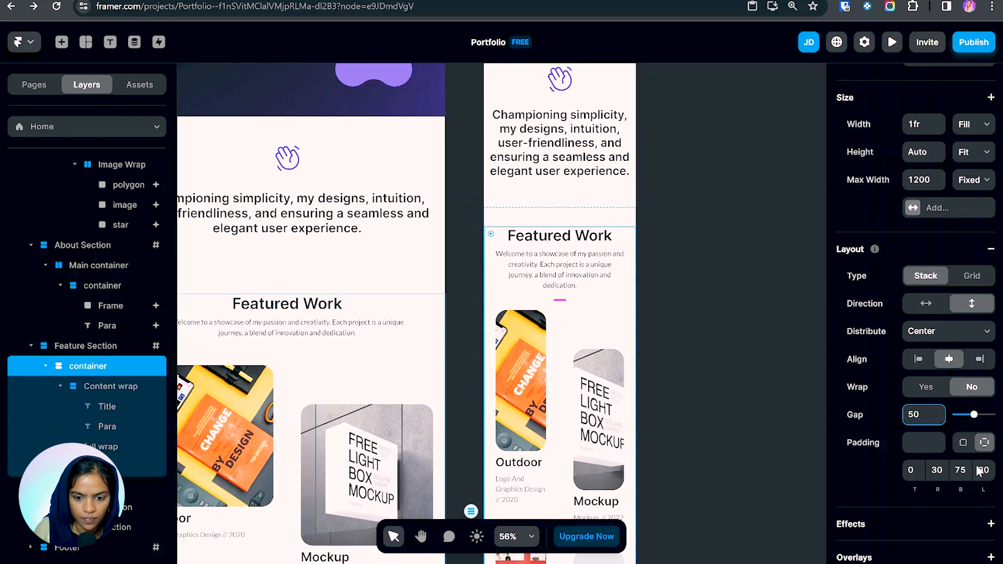
# Set the Phone Feature Section's right and left padding to 15
pyautogui.click(367, 279)
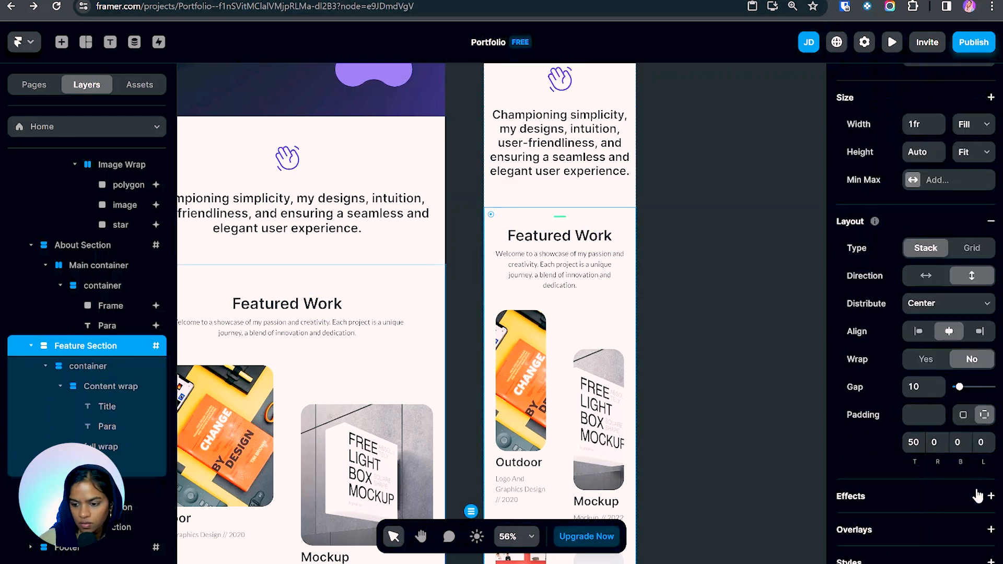
pyautogui.click(934, 442)
pyautogui.write('15')
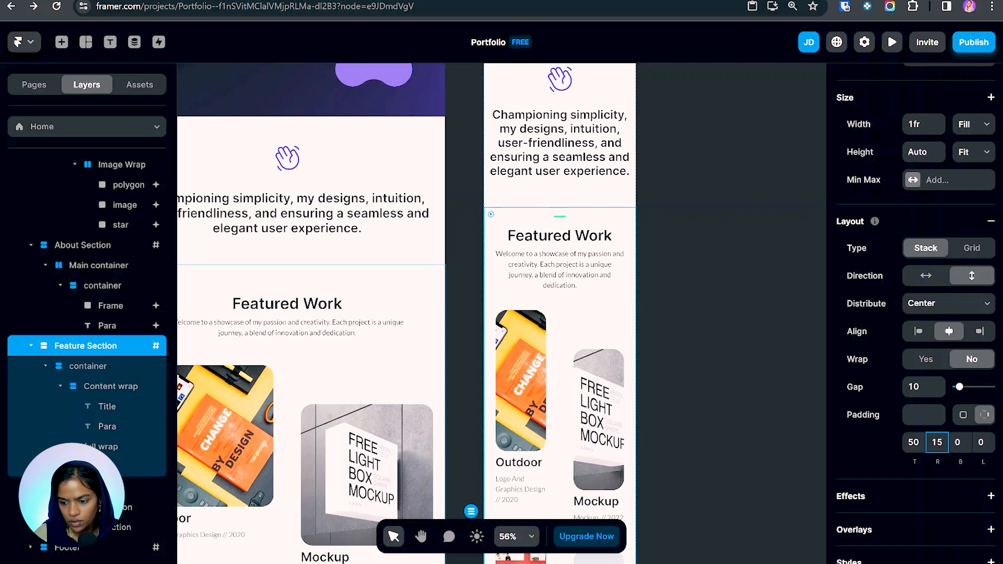
pyautogui.press('Tab')
pyautogui.press('Tab')
pyautogui.write('15')
pyautogui.press('Return')
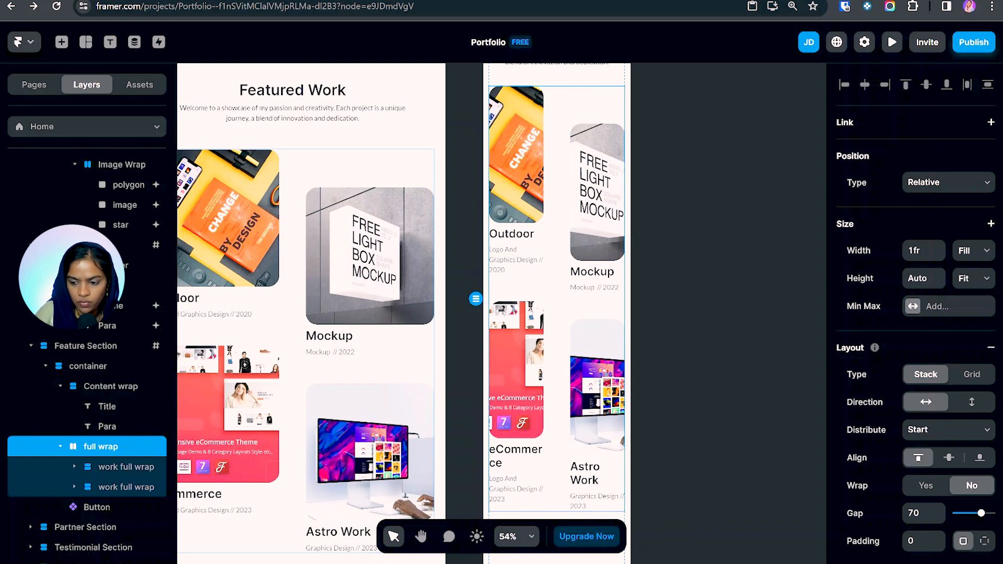
# Stack the Feature Section's two work columns vertically and set the gap inside each column to 50
pyautogui.click(970, 406)
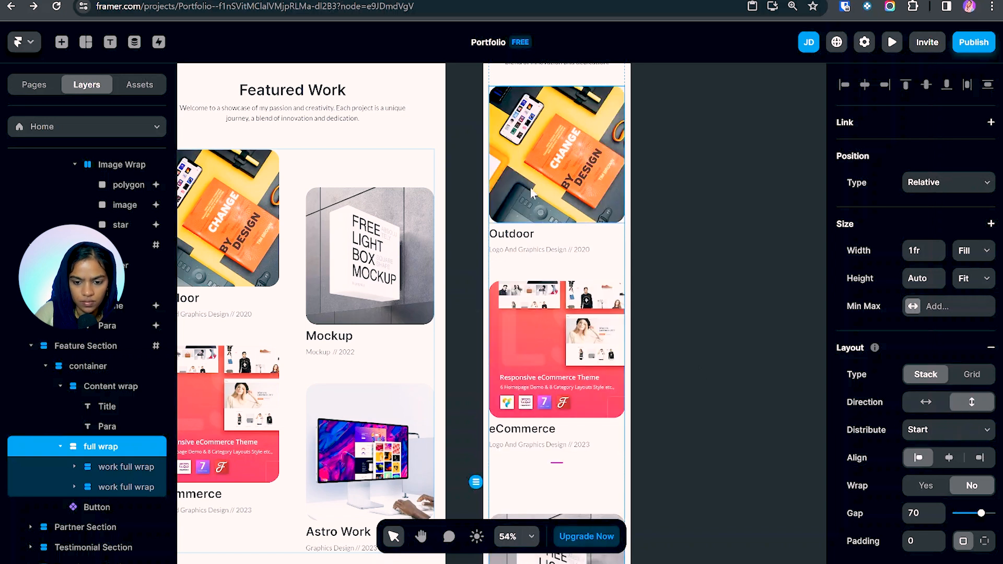
pyautogui.click(585, 262)
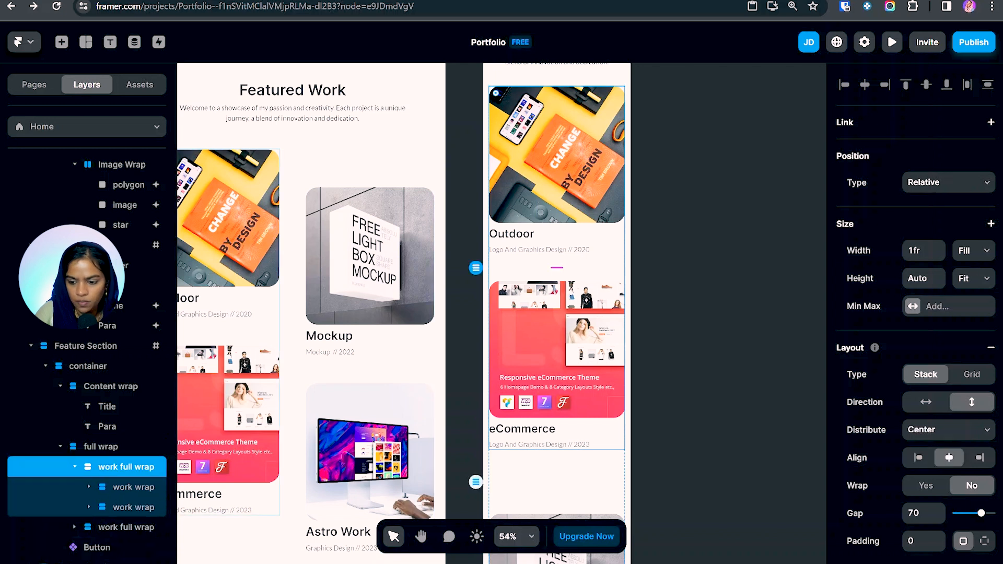
pyautogui.press('Return')
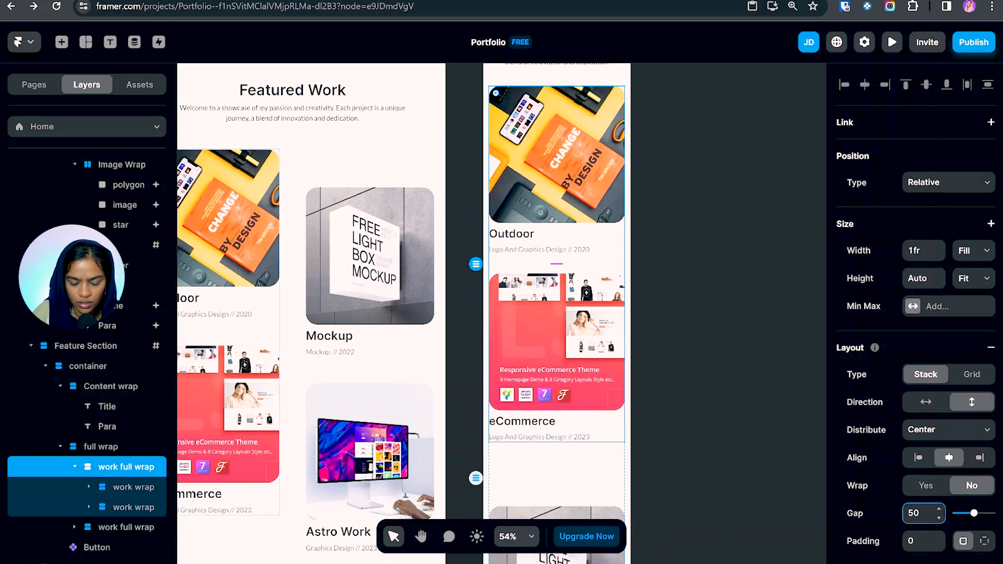
pyautogui.scroll(-7, 581, 317)
pyautogui.click(581, 318)
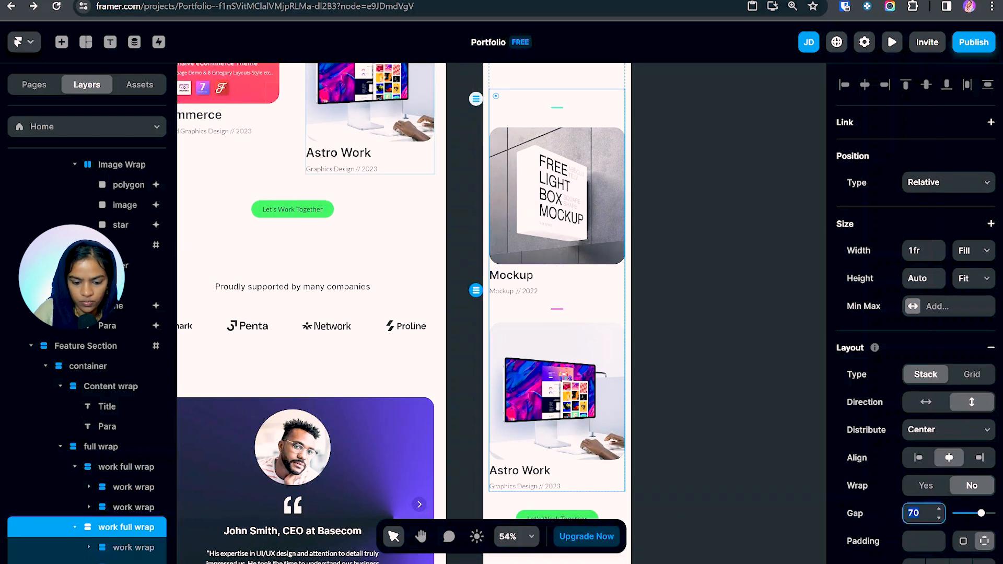
pyautogui.write('50')
pyautogui.press('Return')
# Set the second work column's top padding to 0 and the full wrap's gap between the columns to 50
pyautogui.scroll(3, 564, 248)
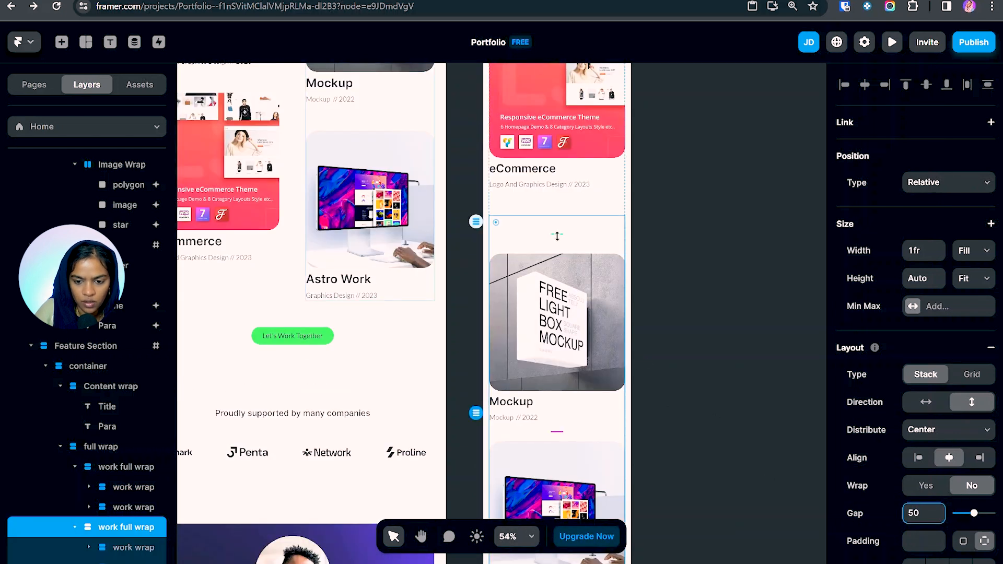
pyautogui.scroll(-1, 940, 494)
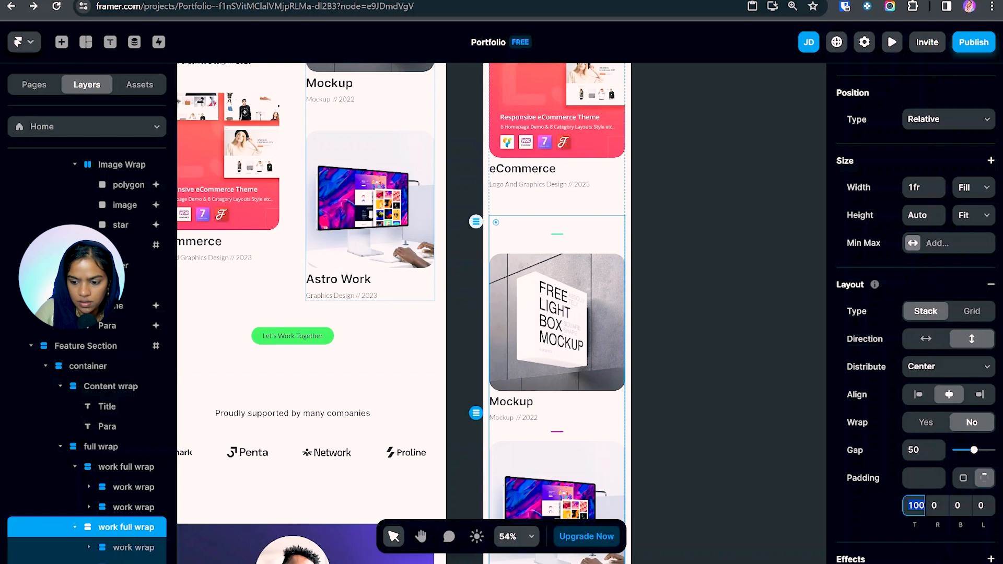
pyautogui.write('0')
pyautogui.press('Return')
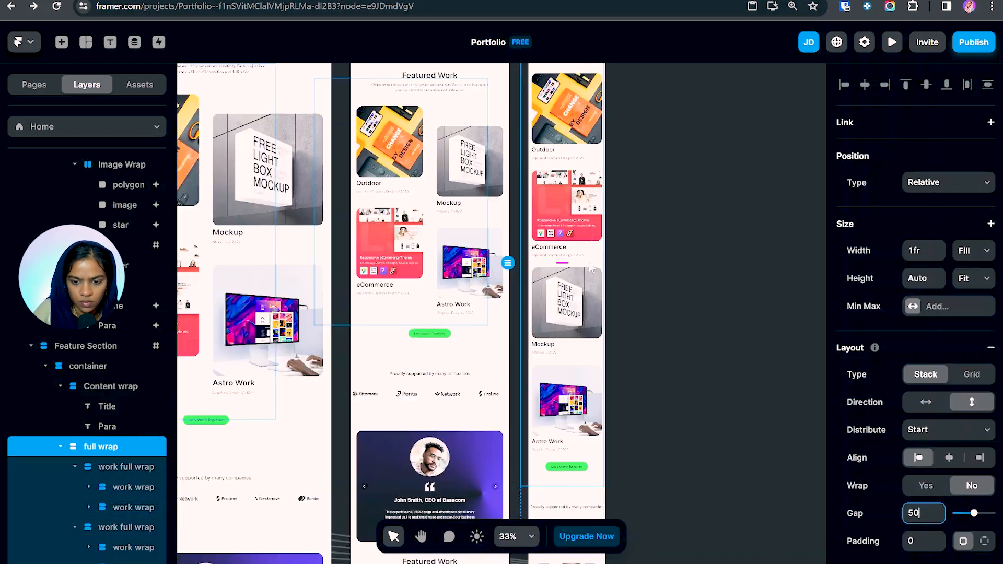
# Set the Phone Partner Section's top and bottom padding to 50
pyautogui.scroll(-3, 588, 262)
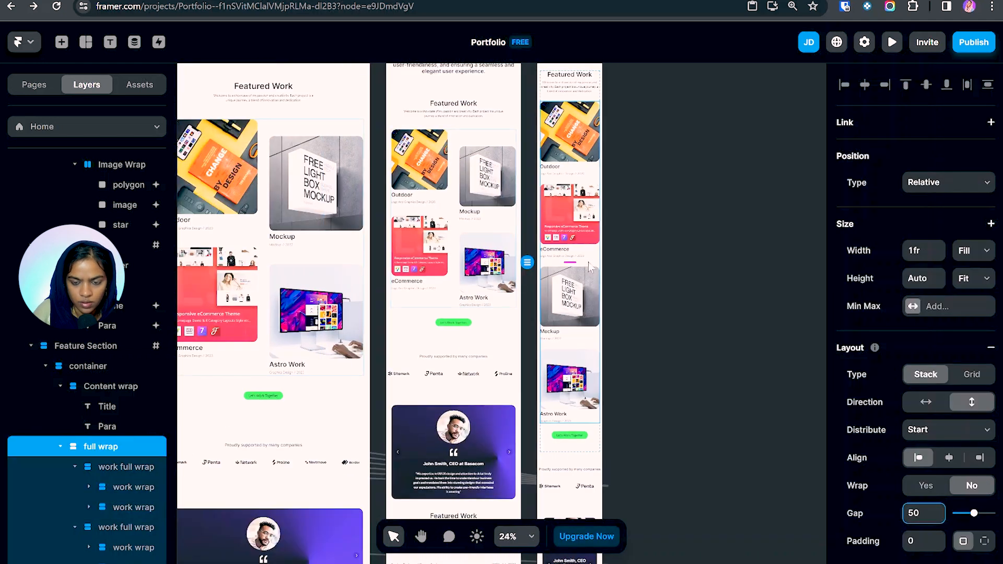
pyautogui.scroll(-2, 588, 262)
pyautogui.scroll(4, 574, 334)
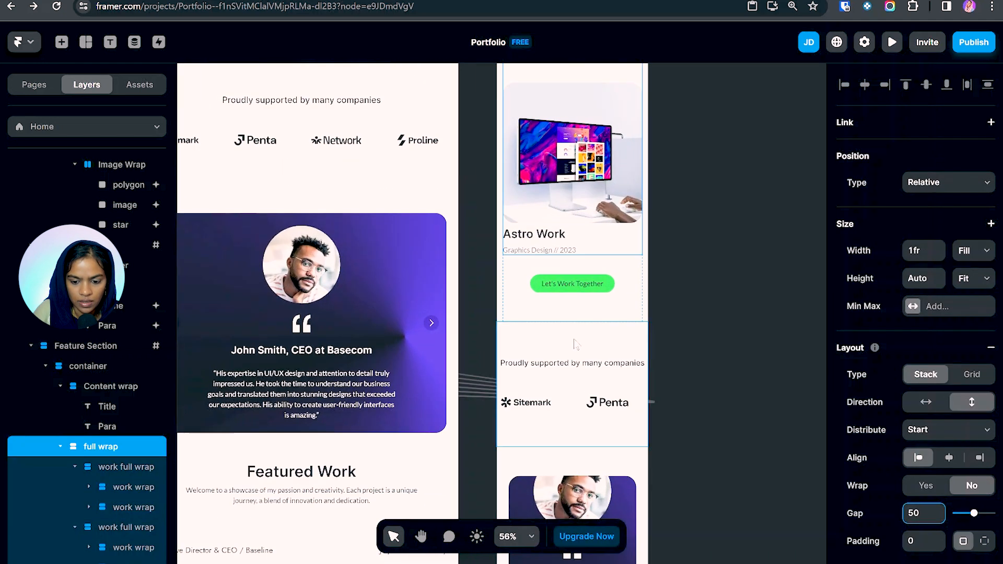
pyautogui.click(574, 343)
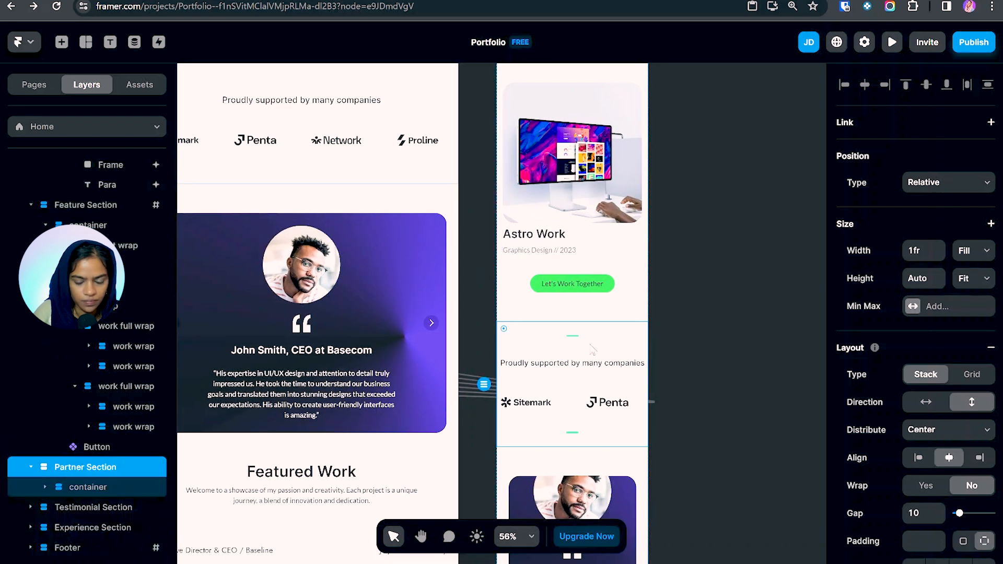
pyautogui.scroll(-4, 942, 472)
pyautogui.click(914, 379)
pyautogui.write('50')
pyautogui.press('Tab')
pyautogui.press('Tab')
pyautogui.write('50')
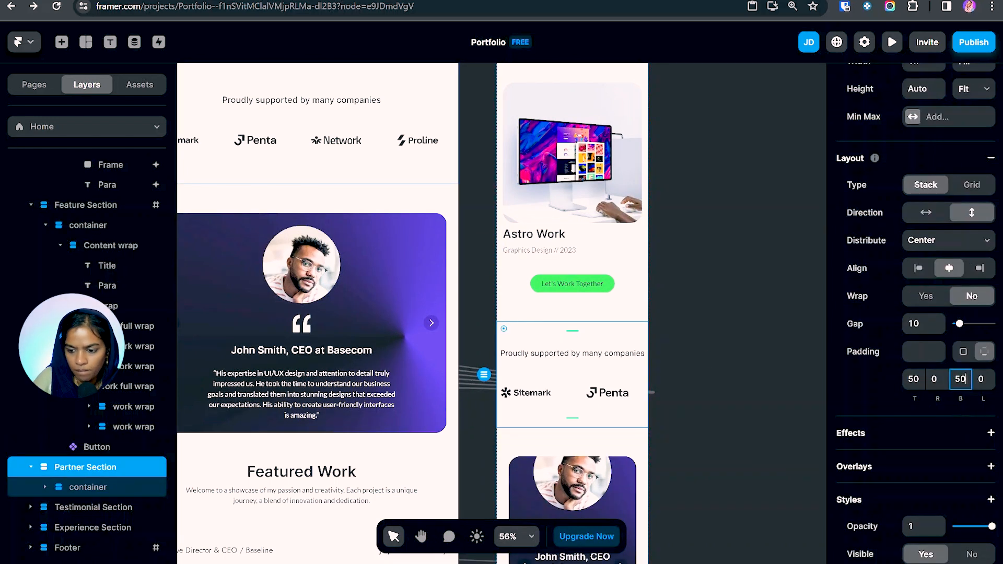
# Set the Phone Partner Section's right and left padding to 15
pyautogui.hotkey('shift', 'Tab')
pyautogui.write('115')
pyautogui.press('Tab')
pyautogui.press('Tab')
pyautogui.press('BackSpace')
pyautogui.write('15')
pyautogui.scroll(-3, 679, 458)
pyautogui.click(730, 441)
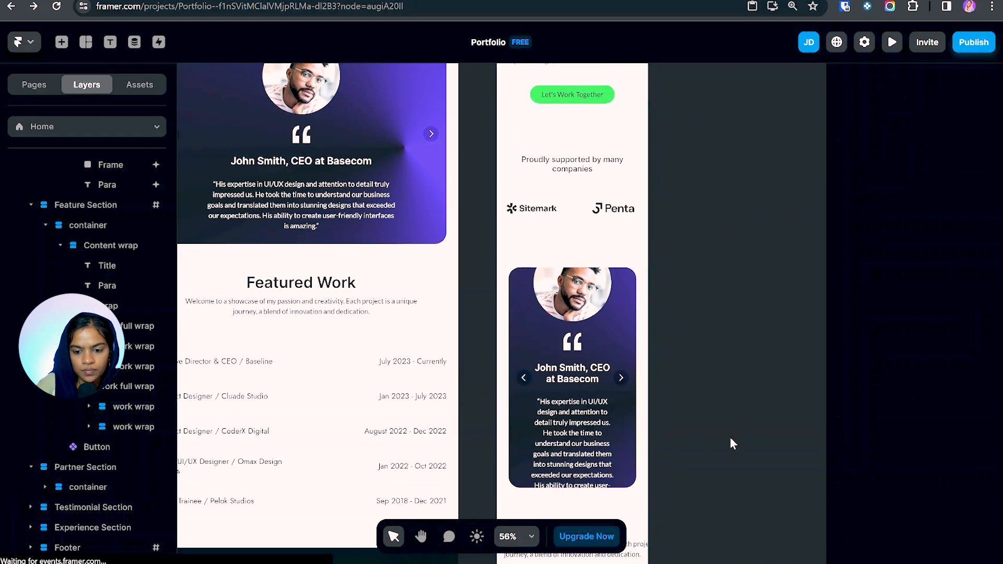
# Increase the height of the Phone Testimonial Section's Slideshow Wrap until the whole testimonial fits inside
pyautogui.click(583, 417)
pyautogui.click(645, 347)
pyautogui.click(582, 288)
pyautogui.click(102, 493)
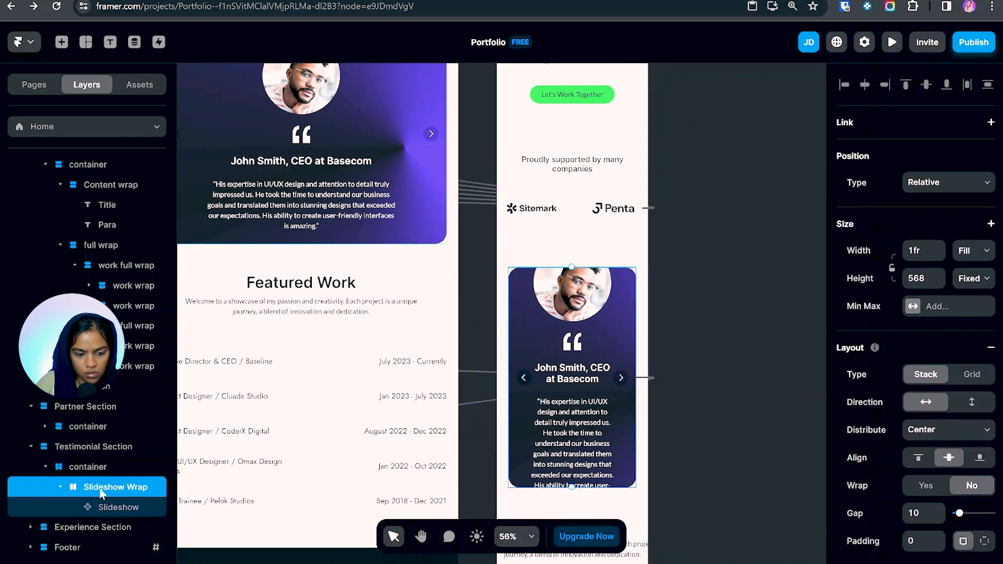
pyautogui.scroll(-3, 650, 392)
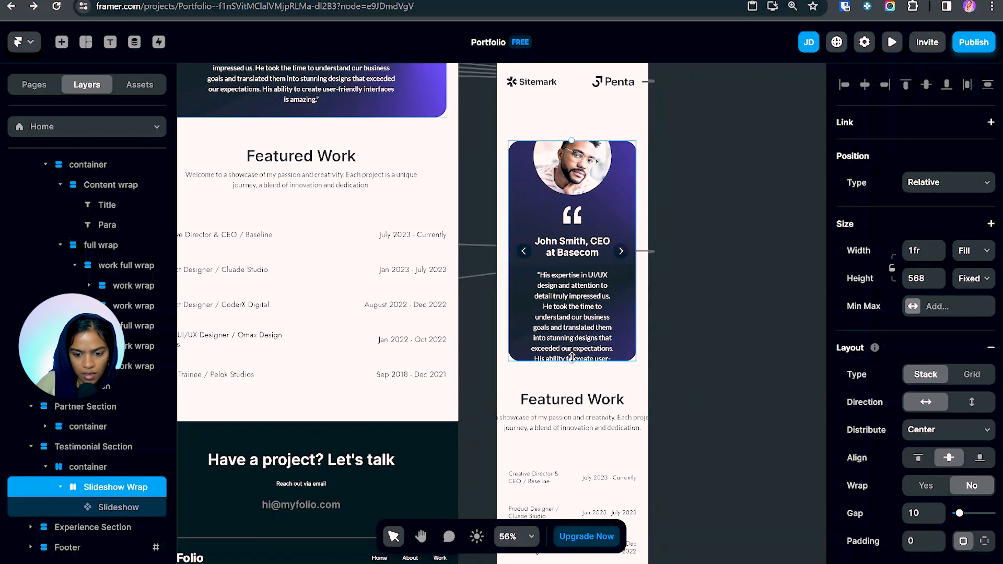
pyautogui.moveTo(576, 363); pyautogui.dragTo(583, 433)
# Set the Phone Testimonial Section's padding to 50 at the top and bottom and 15 on the right and left
pyautogui.click(547, 127)
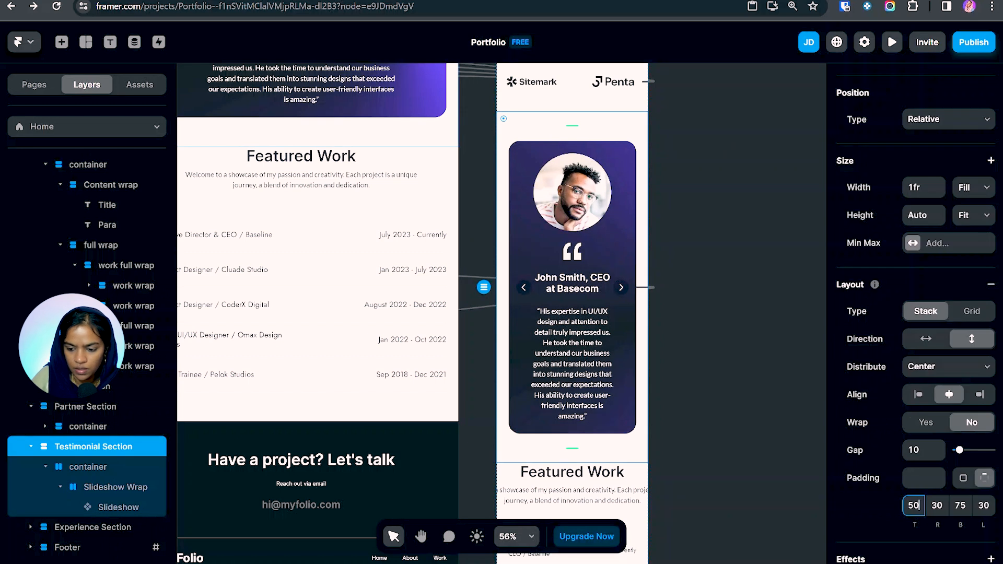
pyautogui.press('Tab')
pyautogui.press('Tab')
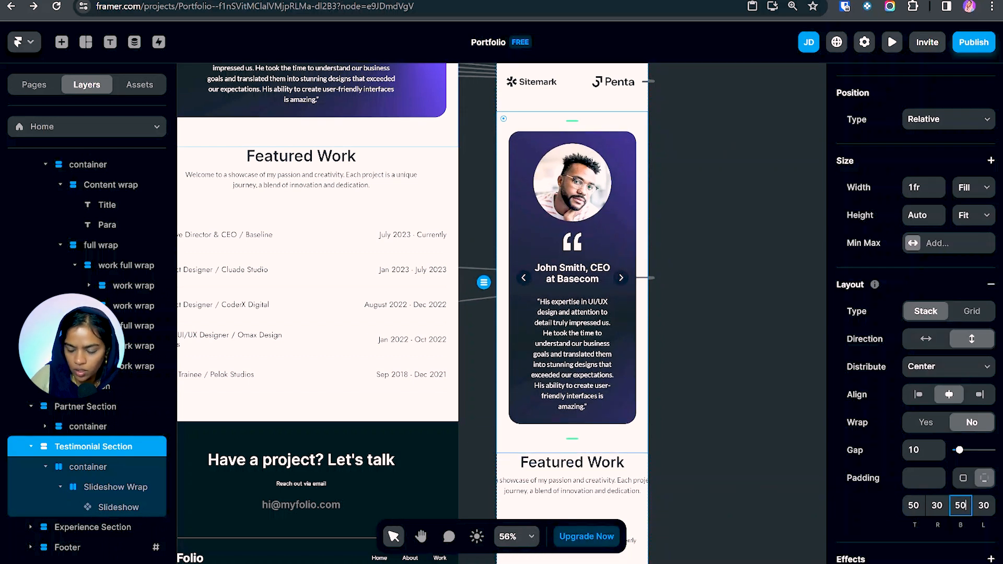
pyautogui.write('50')
pyautogui.hotkey('shift', 'Tab')
pyautogui.write('15')
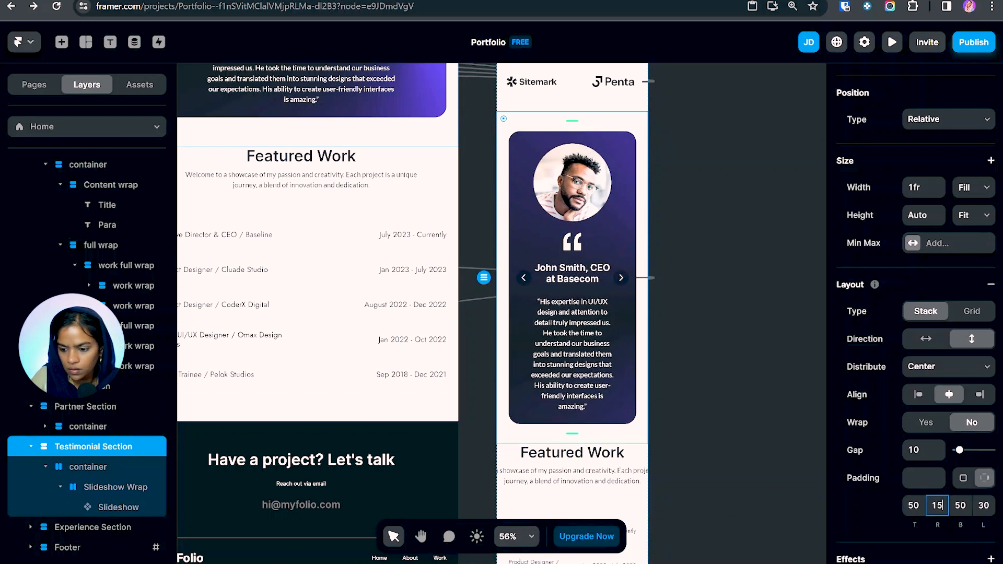
pyautogui.press('Tab')
pyautogui.write('10')
pyautogui.press('BackSpace')
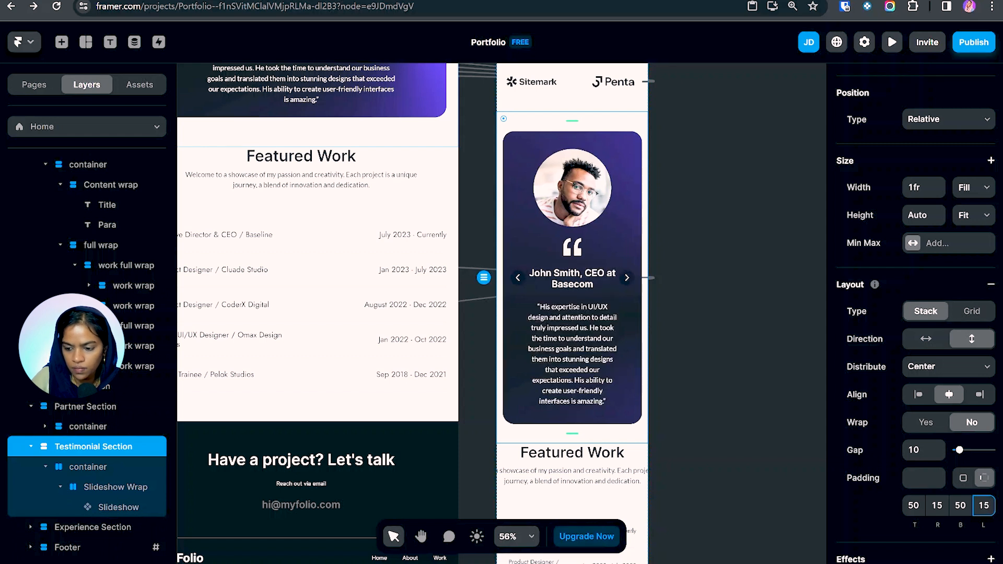
pyautogui.scroll(-2, 639, 361)
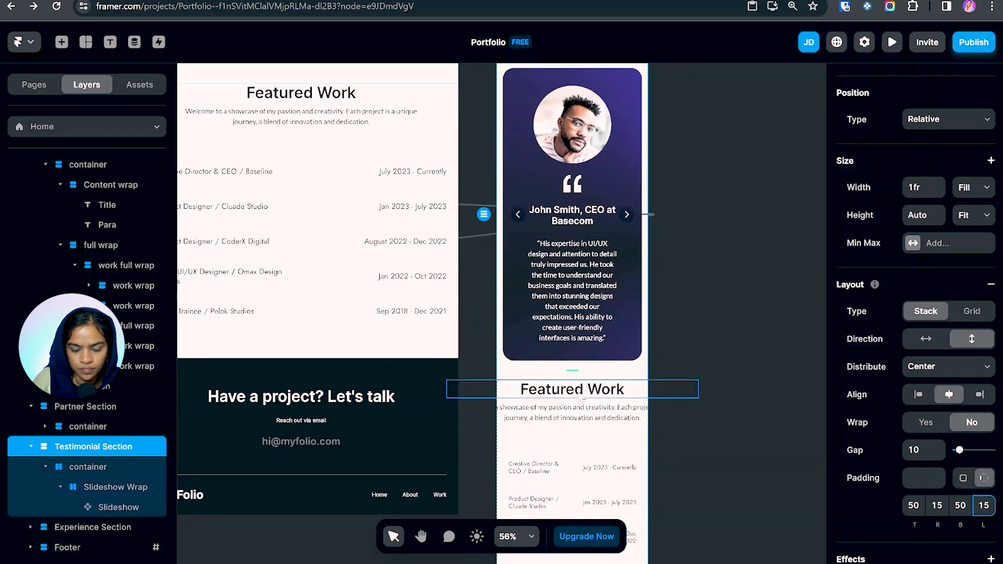
pyautogui.scroll(-4, 581, 398)
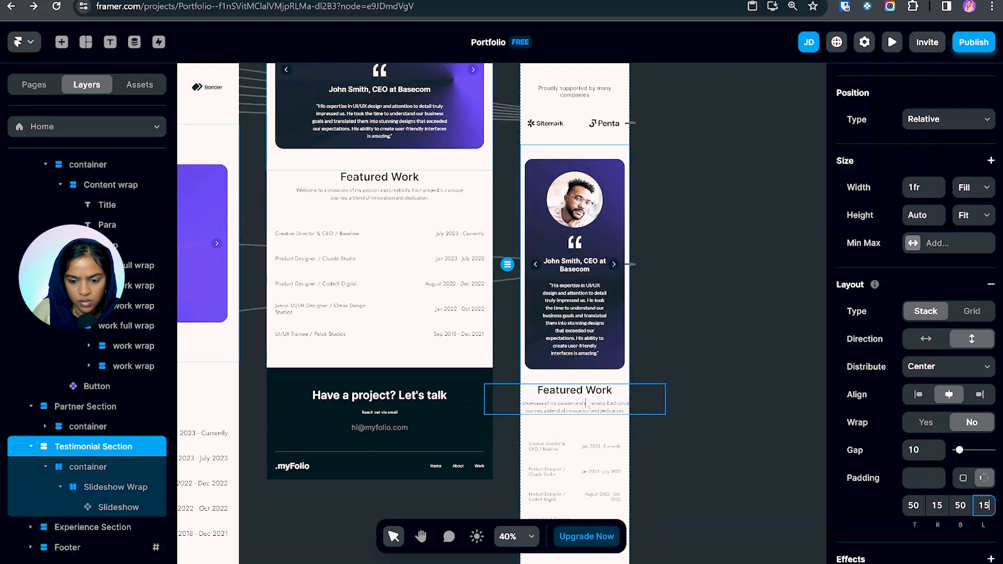
# Set the width of the Content wrap in the Phone Experience Section to Fill
pyautogui.click(589, 405)
pyautogui.click(968, 255)
pyautogui.click(968, 286)
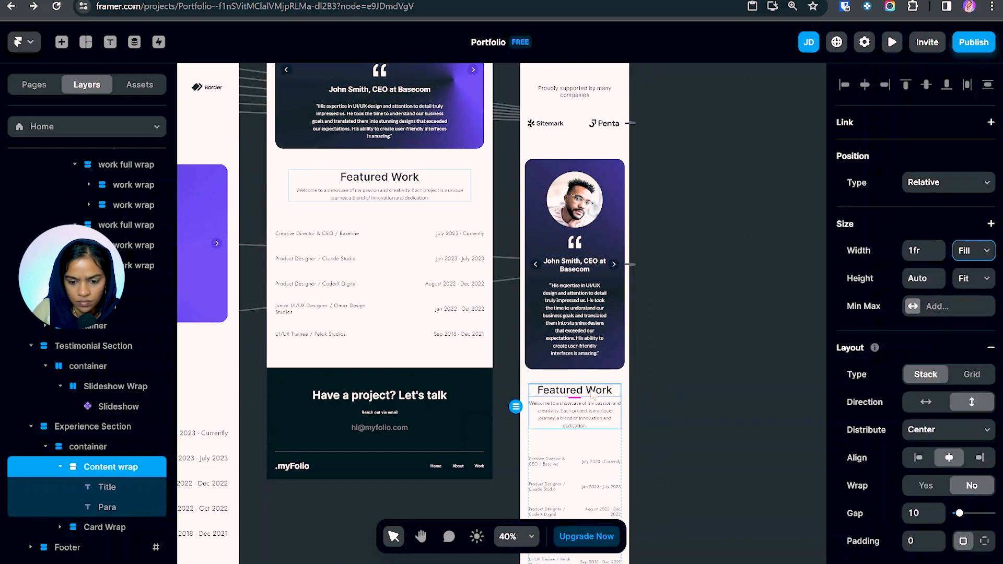
# Set the Phone Experience Section's padding to 15 on the right and left and 50 at the bottom
pyautogui.click(627, 416)
pyautogui.click(937, 442)
pyautogui.write('15')
pyautogui.click(983, 443)
pyautogui.write('15')
pyautogui.click(960, 443)
pyautogui.write('50')
# Set the gap of the Phone Experience Section's container to 50
pyautogui.scroll(-3, 569, 418)
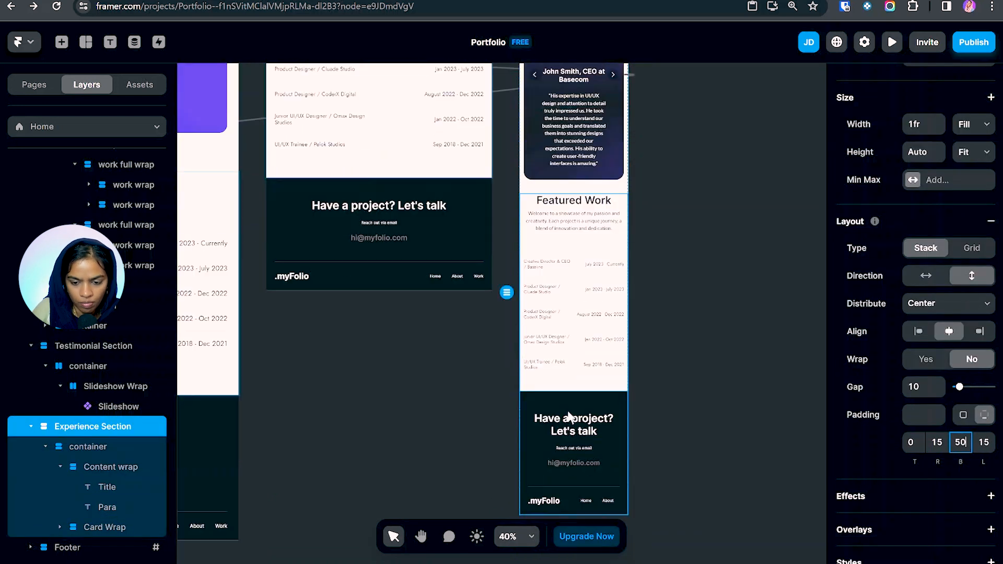
pyautogui.click(573, 246)
pyautogui.click(923, 541)
pyautogui.write('50')
# Set the Phone Footer's padding to 50 at the top and 15 on the right and left, and its container's gap to 50
pyautogui.click(607, 402)
pyautogui.click(912, 442)
pyautogui.write('5015')
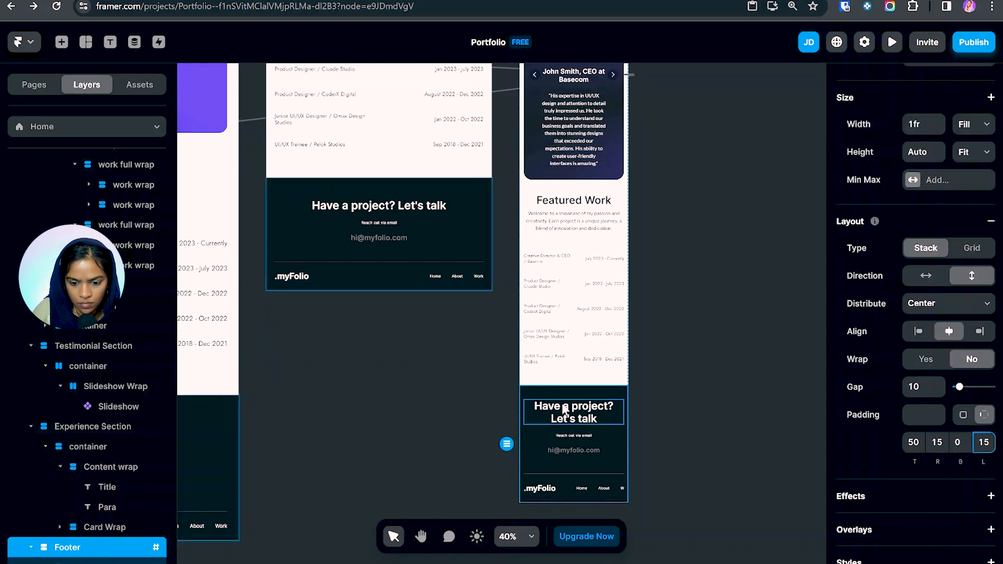
pyautogui.doubleClick(573, 452)
pyautogui.click(919, 414)
pyautogui.write('50')
# Try a Fill width on the Phone Footer's links, and undo and redo the latest footer changes
pyautogui.doubleClick(598, 484)
pyautogui.click(971, 252)
pyautogui.click(969, 286)
pyautogui.scroll(5, 597, 483)
pyautogui.click(135, 507)
pyautogui.hotkey('ctrl', 'z')
pyautogui.hotkey('ctrl', 'z')
pyautogui.hotkey('ctrl', 'shift', 'z')
pyautogui.hotkey('ctrl', 'shift', 'z')
pyautogui.hotkey('ctrl', 'z')
pyautogui.hotkey('ctrl', 'z')
pyautogui.hotkey('ctrl', 'z')
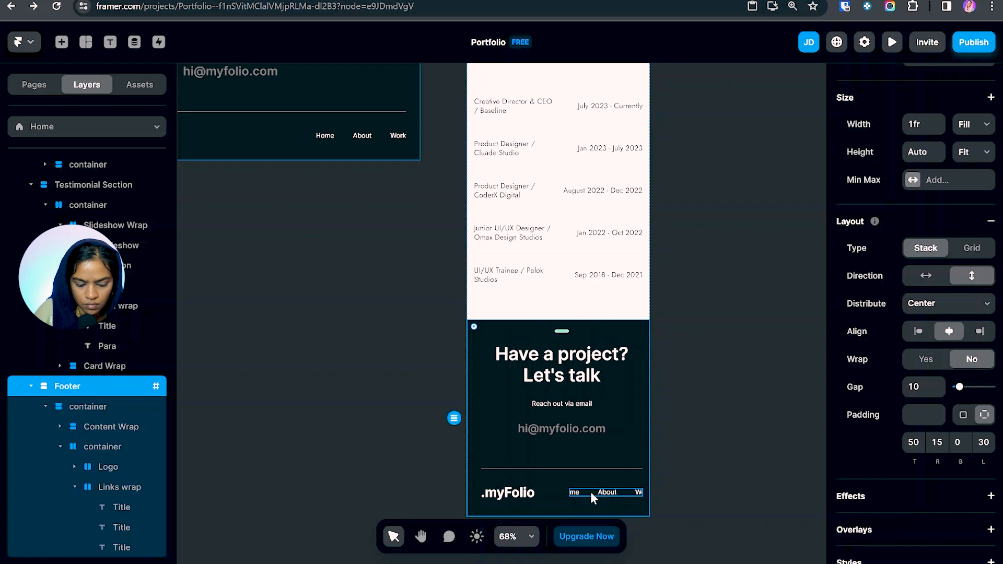
pyautogui.hotkey('ctrl', 'shift', 'z')
pyautogui.hotkey('ctrl', 'shift', 'z')
pyautogui.hotkey('ctrl', 'shift', 'z')
# Set the width of all three link titles in the Phone Footer's Links wrap to Fill
pyautogui.click(122, 507)
pyautogui.keyDown('shift'); pyautogui.click(121, 547); pyautogui.keyUp('shift')
pyautogui.click(972, 252)
pyautogui.click(969, 286)
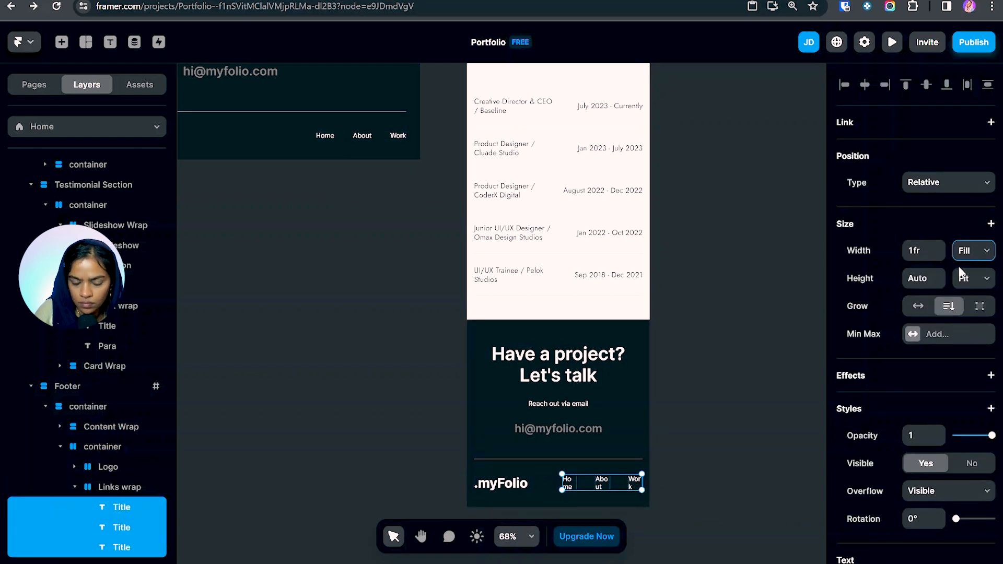
# Set the width of the Phone Footer's Logo and of the title inside it to Fit
pyautogui.click(119, 487)
pyautogui.doubleClick(500, 483)
pyautogui.click(108, 467)
pyautogui.click(975, 254)
pyautogui.click(976, 296)
pyautogui.click(121, 487)
pyautogui.click(976, 252)
pyautogui.click(975, 297)
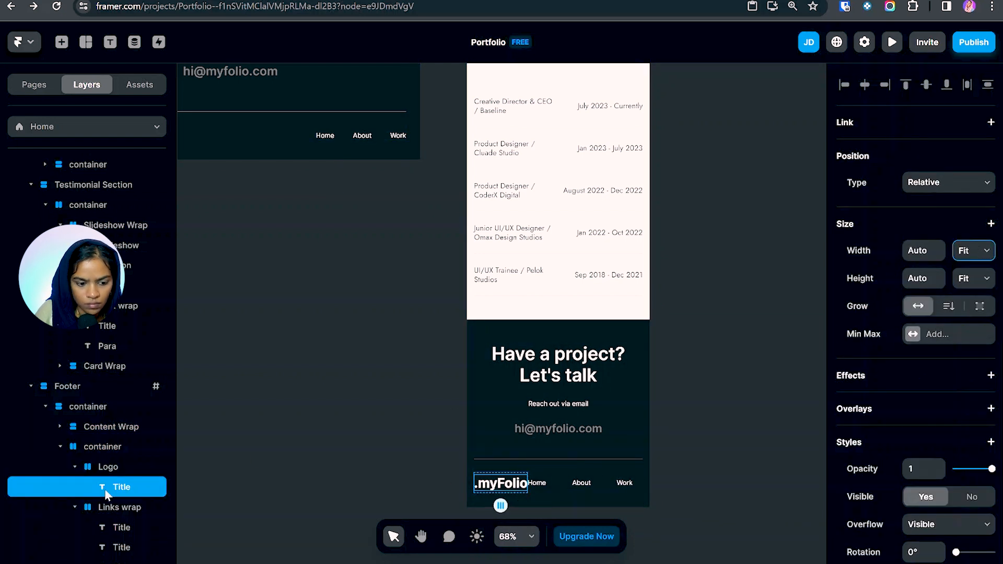
# Change the distribution of the Phone Footer's logo-and-links container and of its Links wrap
pyautogui.click(102, 446)
pyautogui.click(946, 430)
pyautogui.click(940, 456)
pyautogui.click(554, 482)
pyautogui.click(948, 429)
pyautogui.click(935, 473)
# Align the text of the Work, About and Home links in the Phone Footer to the right
pyautogui.doubleClick(625, 483)
pyautogui.click(979, 542)
pyautogui.click(591, 483)
pyautogui.click(979, 434)
pyautogui.click(556, 483)
pyautogui.click(979, 434)
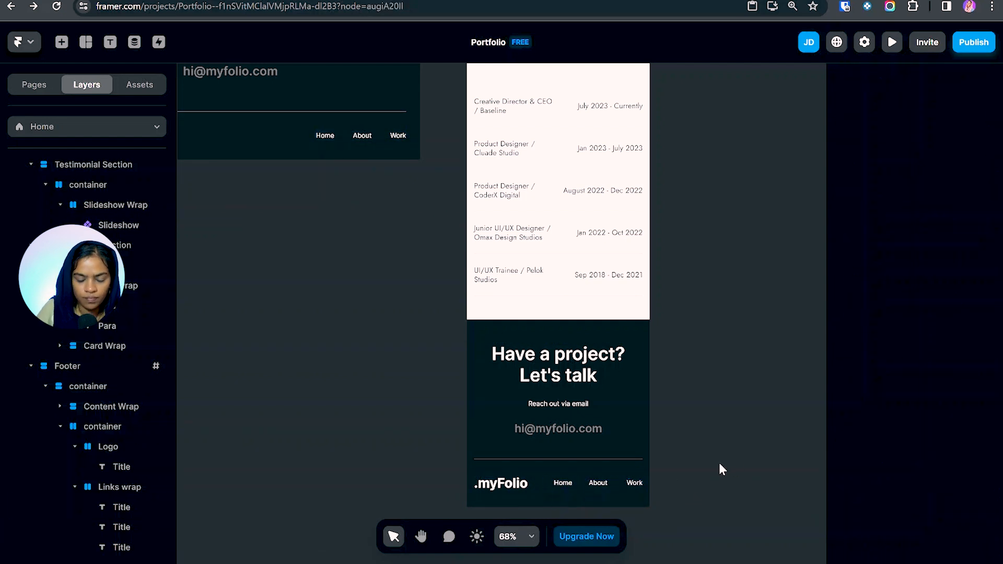
# Preview the site, narrow the preview to a tablet width of about 838, and check the sections down the page
pyautogui.scroll(15, 540, 360)
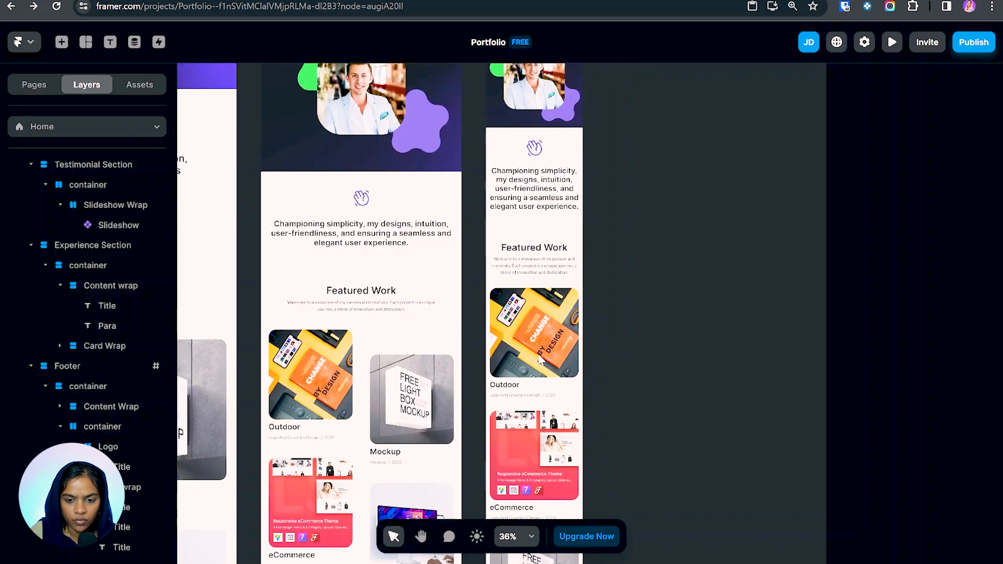
pyautogui.scroll(5, 540, 359)
pyautogui.scroll(3, 540, 359)
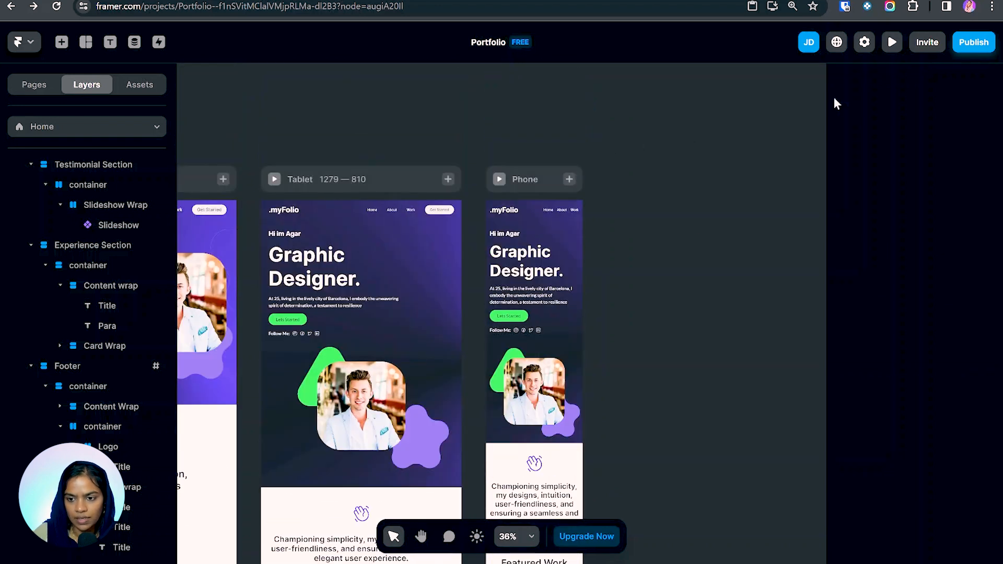
pyautogui.click(892, 42)
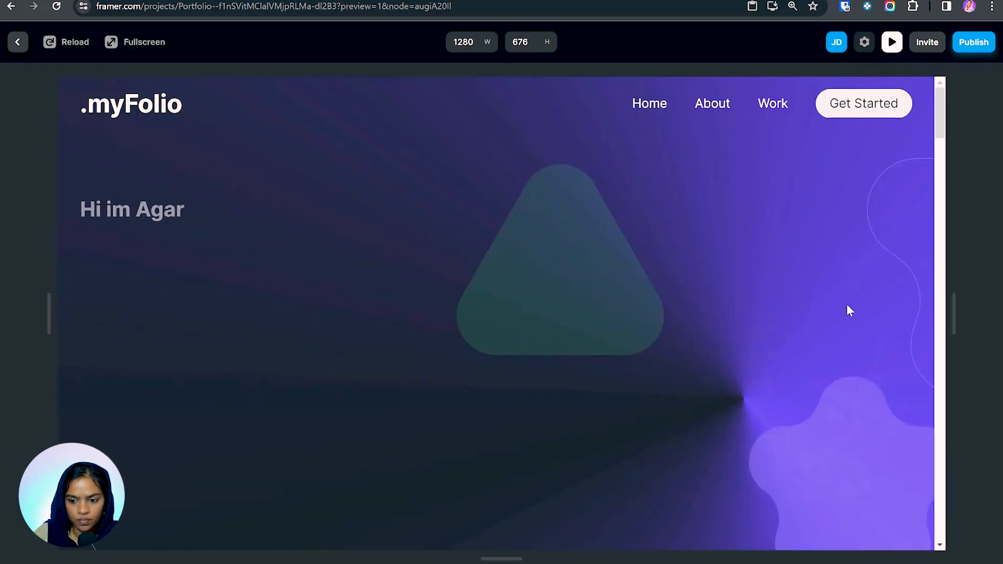
pyautogui.moveTo(956, 322); pyautogui.dragTo(802, 316)
pyautogui.scroll(-15, 585, 330)
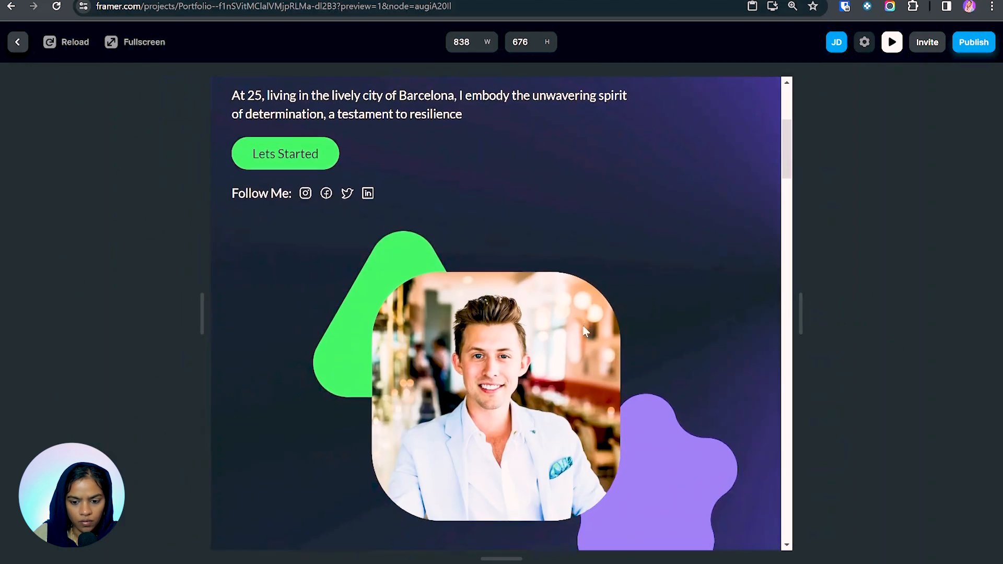
pyautogui.scroll(-20, 585, 330)
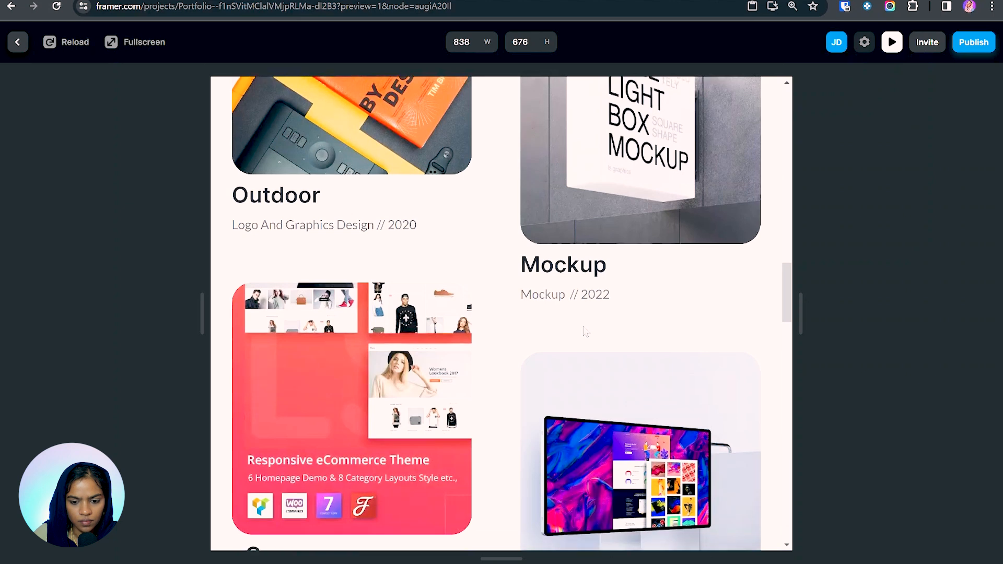
pyautogui.scroll(-10, 585, 331)
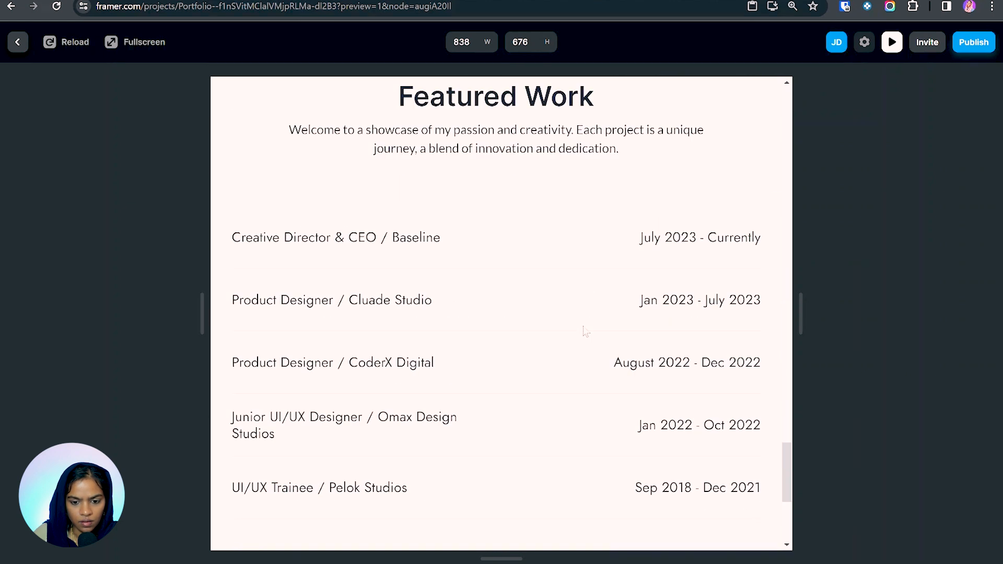
# Narrow the preview to a phone width of about 458 and check the page from the footer up to the hero section
pyautogui.moveTo(800, 320); pyautogui.dragTo(670, 318)
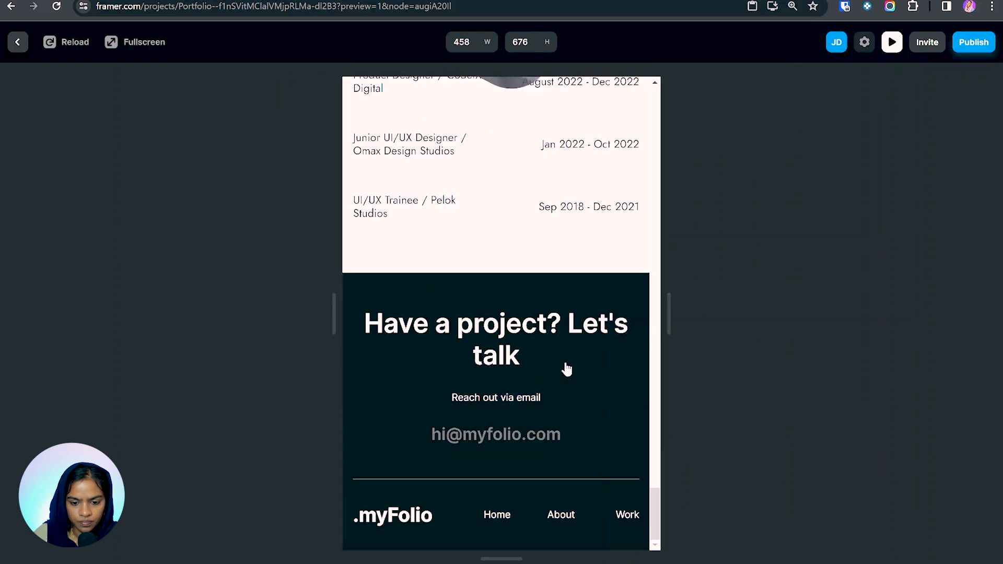
pyautogui.scroll(6, 519, 496)
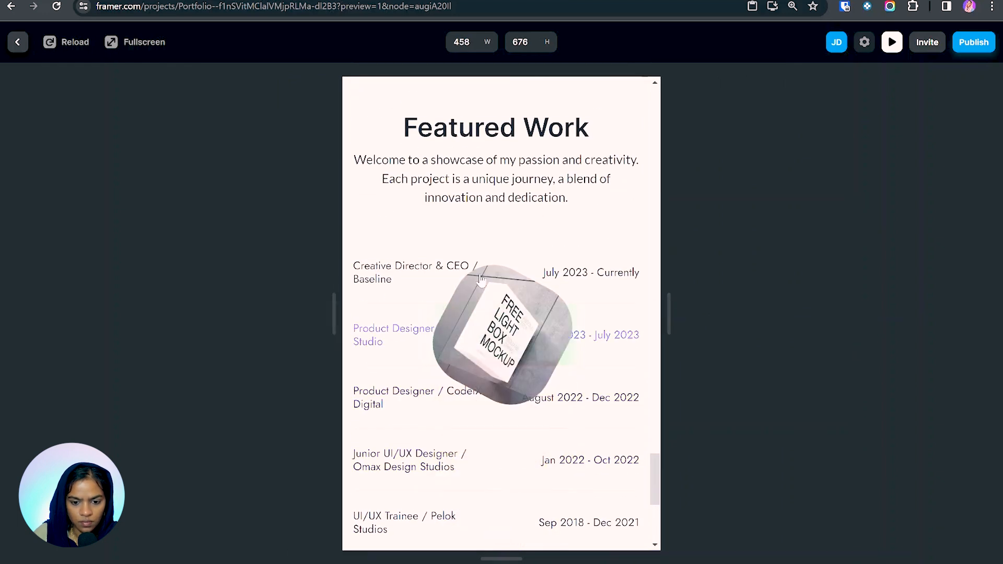
pyautogui.scroll(10, 485, 298)
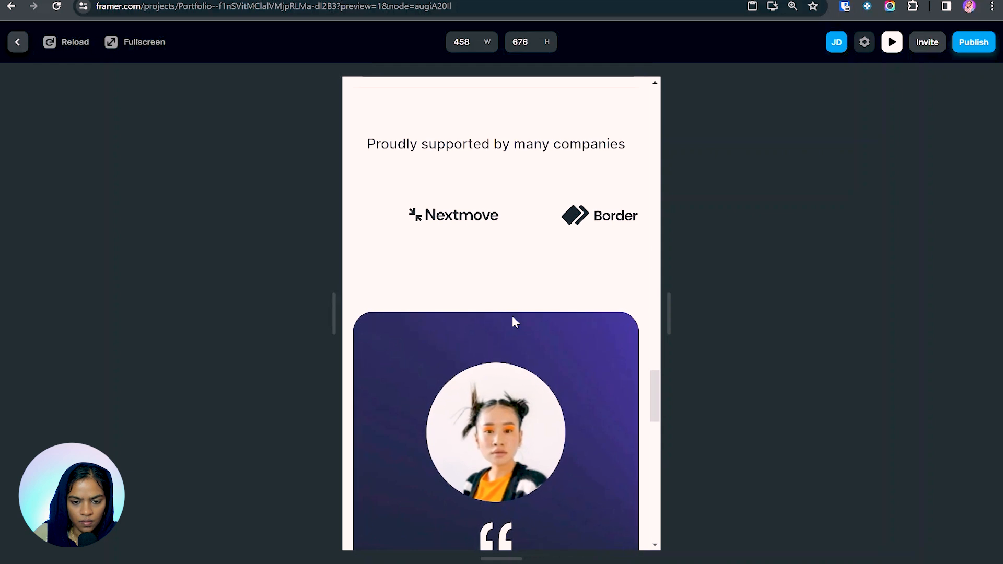
pyautogui.scroll(15, 515, 323)
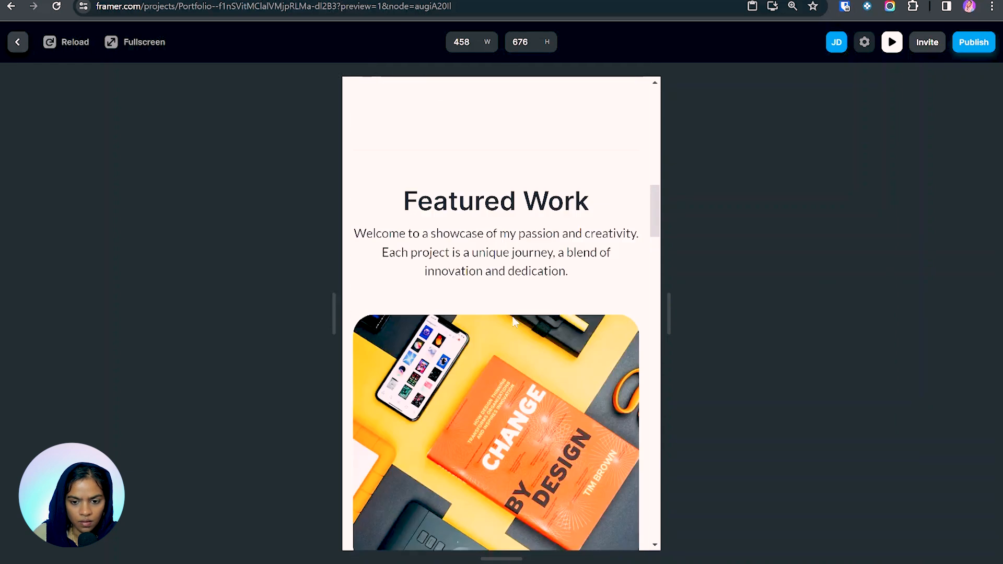
pyautogui.scroll(6, 514, 319)
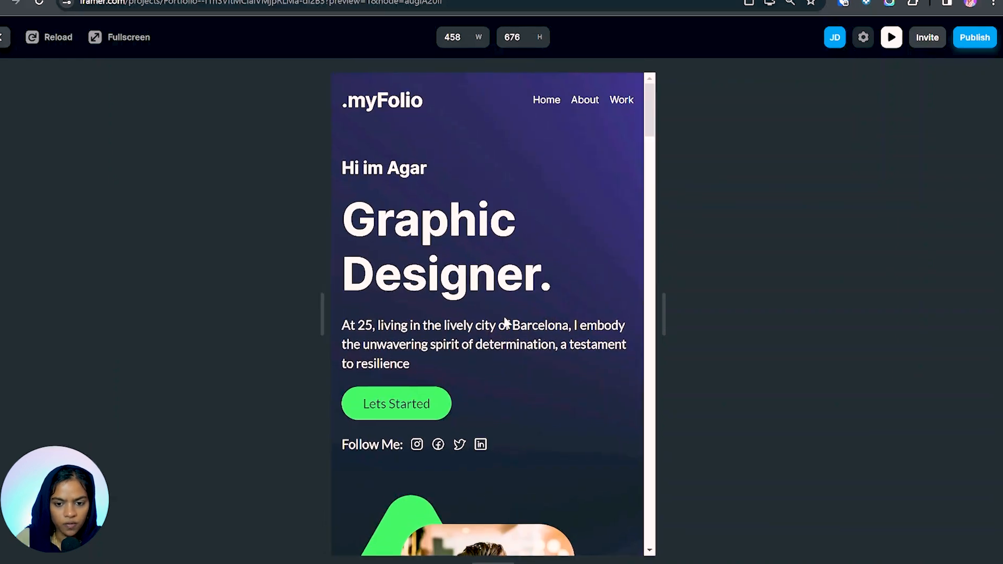